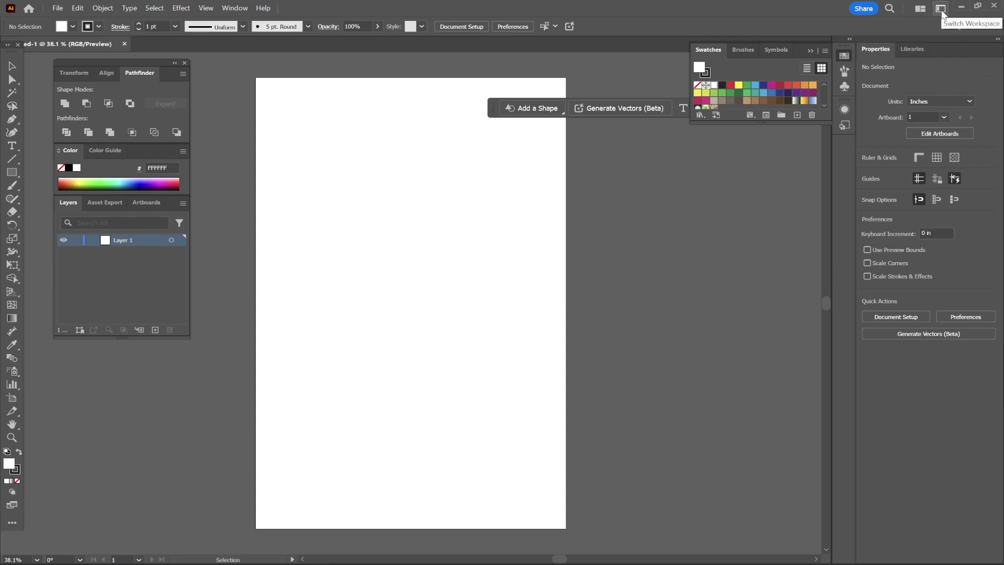
Step: Choose the Essentials Classic workspace
click(941, 12)
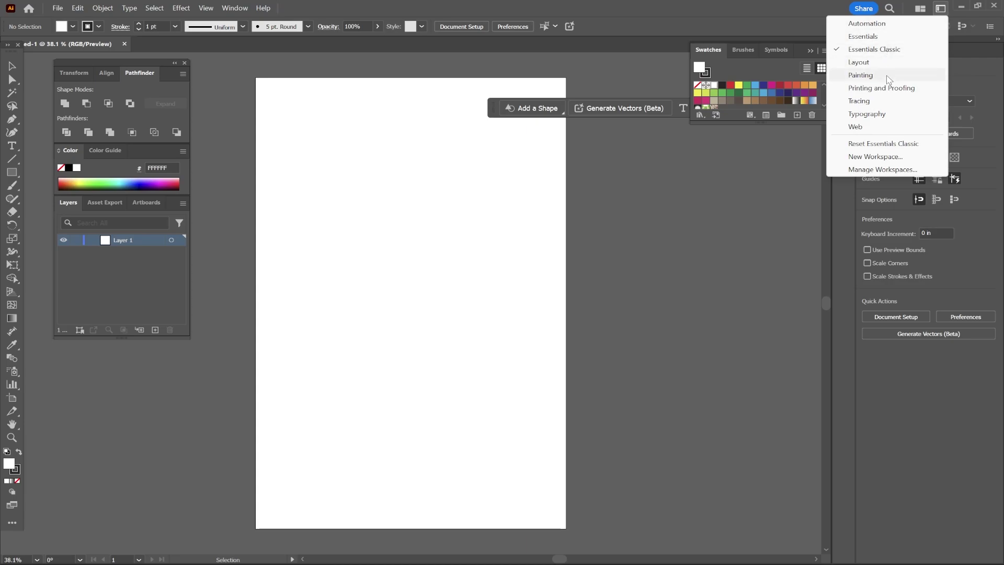
click(898, 51)
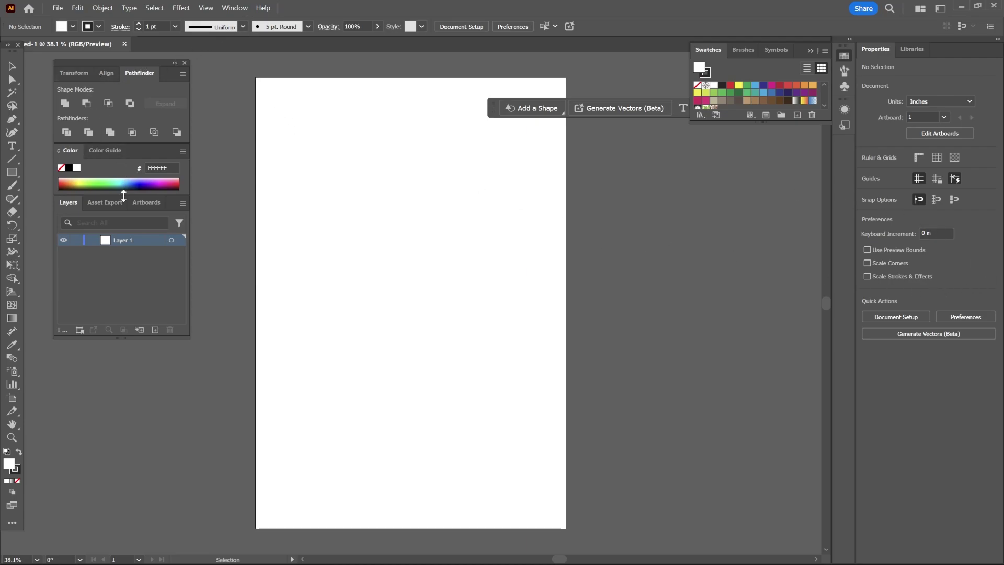
click(234, 11)
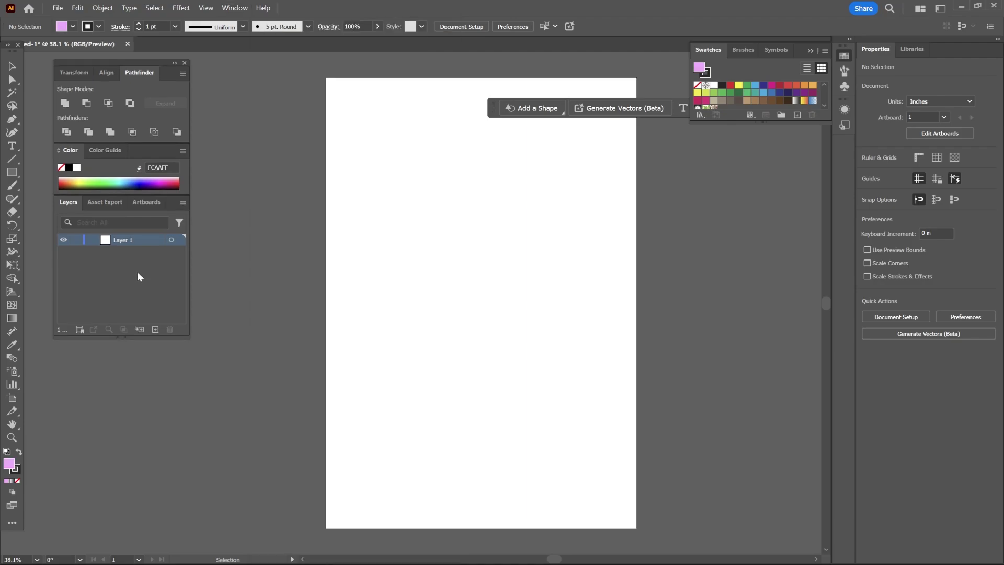
Step: Draw an 11 x 17 in rectangle covering the whole artboard and remove its stroke
click(11, 172)
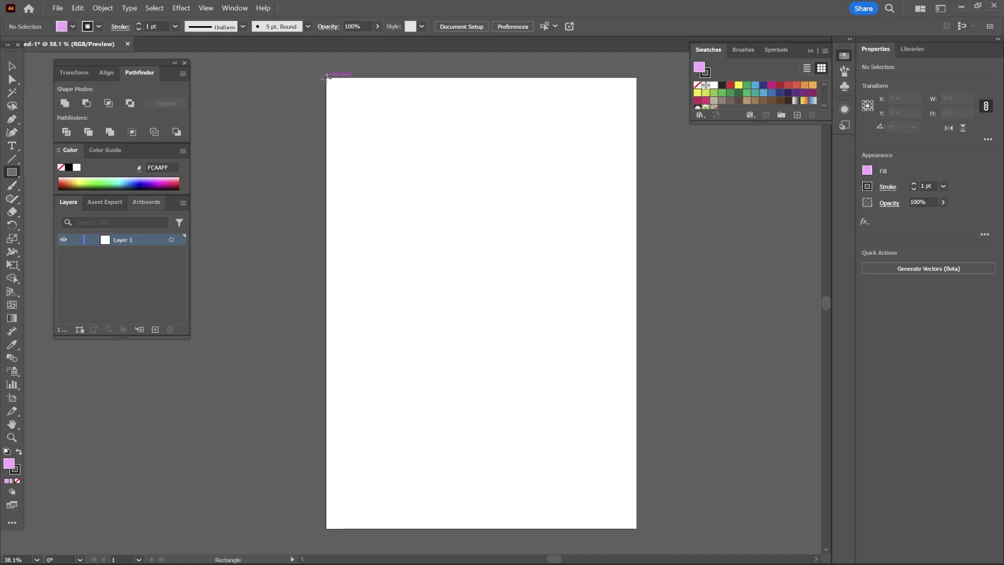
drag(326, 79, 637, 529)
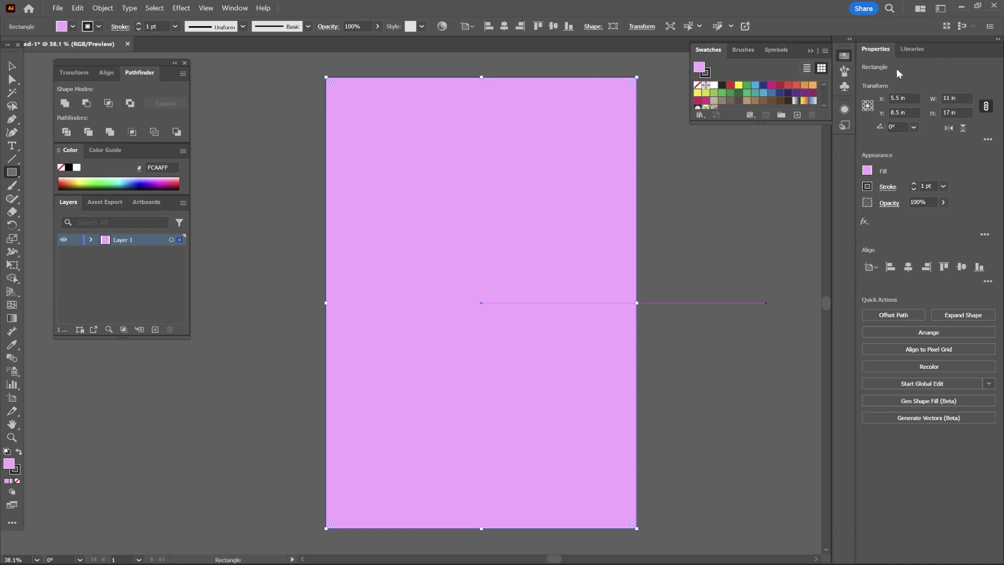
click(868, 187)
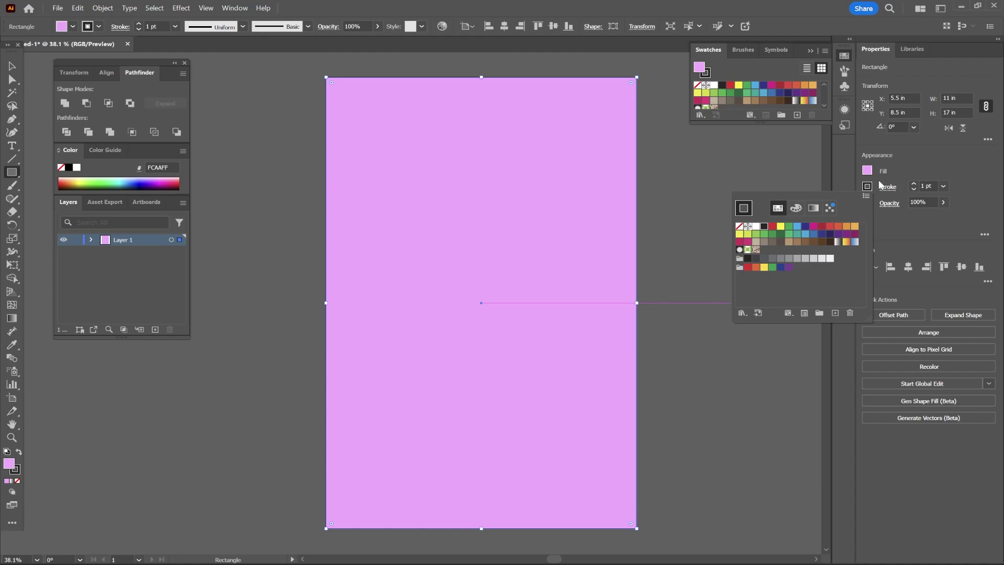
click(740, 226)
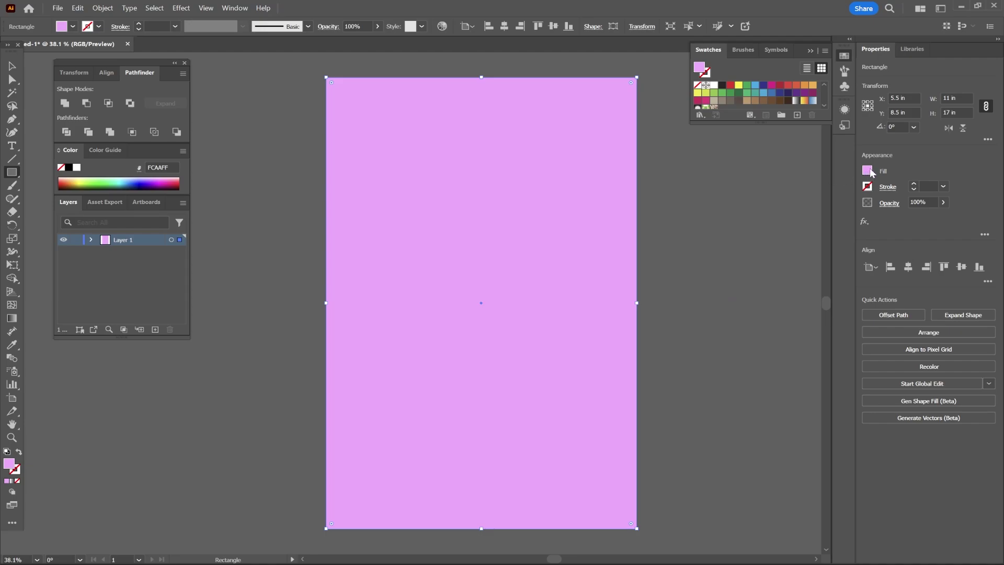
Step: Change the rectangle's fill to a gradient, trying the linear and radial types before applying the freeform type
click(870, 169)
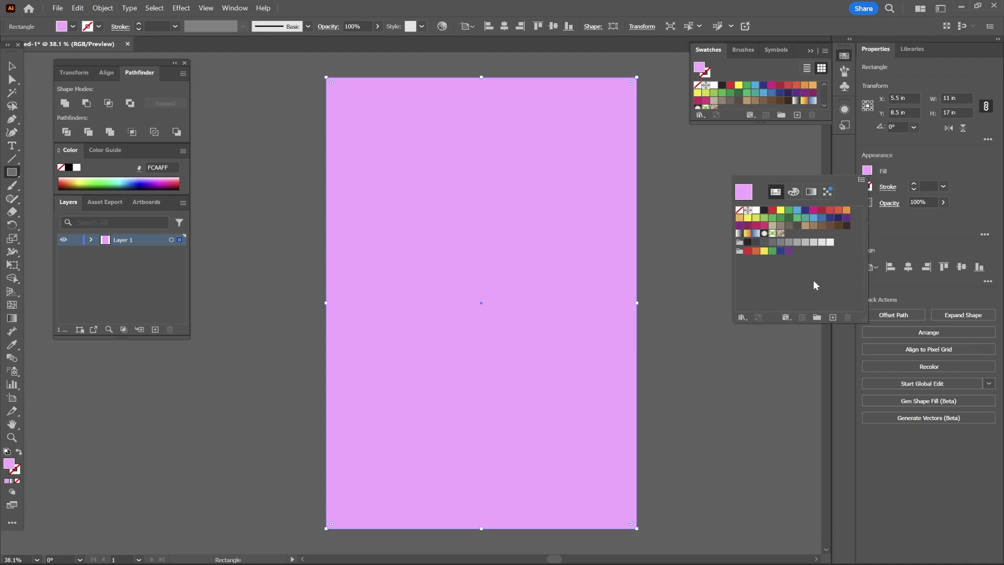
click(812, 192)
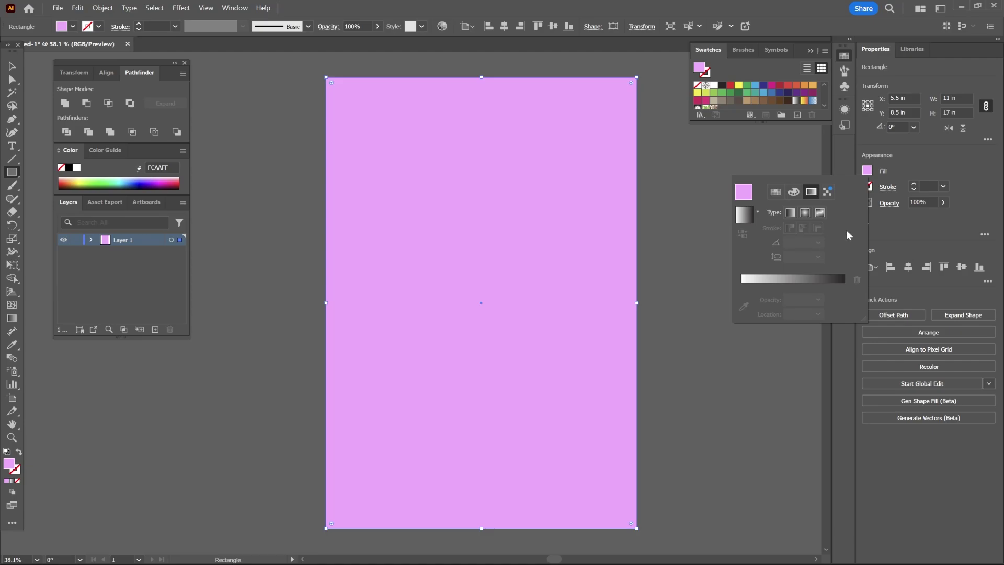
click(790, 214)
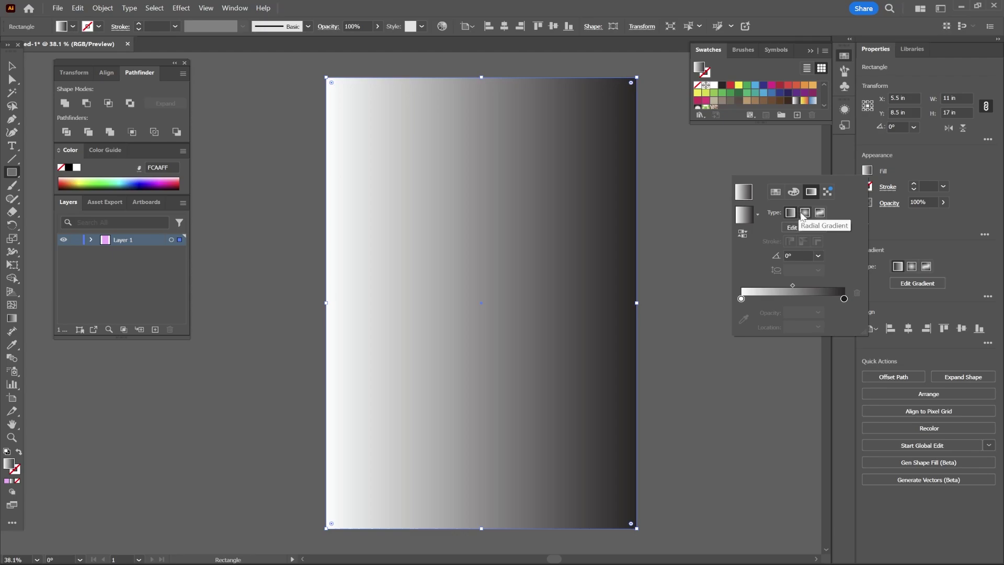
click(805, 213)
click(820, 213)
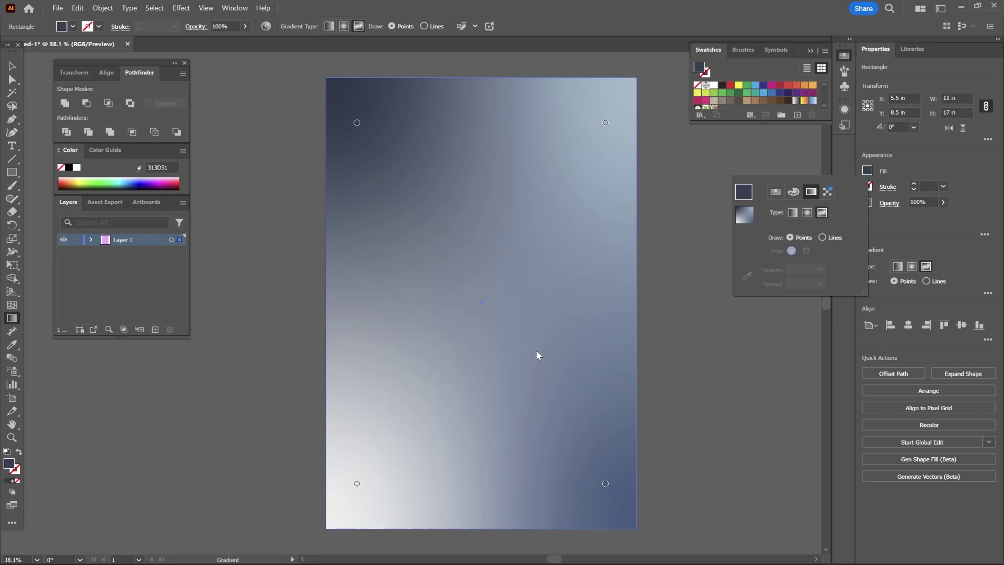
Step: Move the upper-left color stop to just beside the rectangle's center and recolor it magenta (FE6AFF)
drag(357, 122, 469, 315)
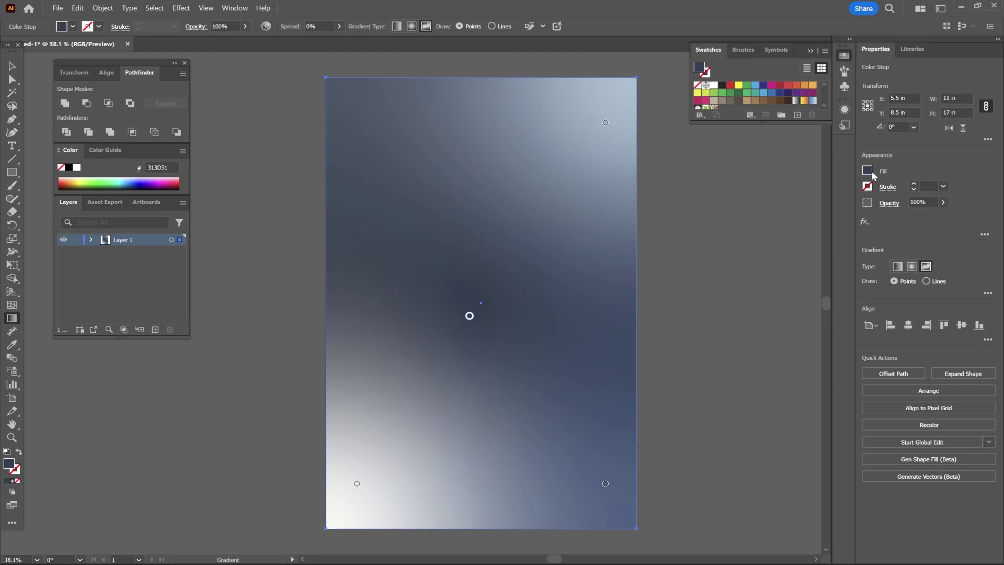
double_click(470, 316)
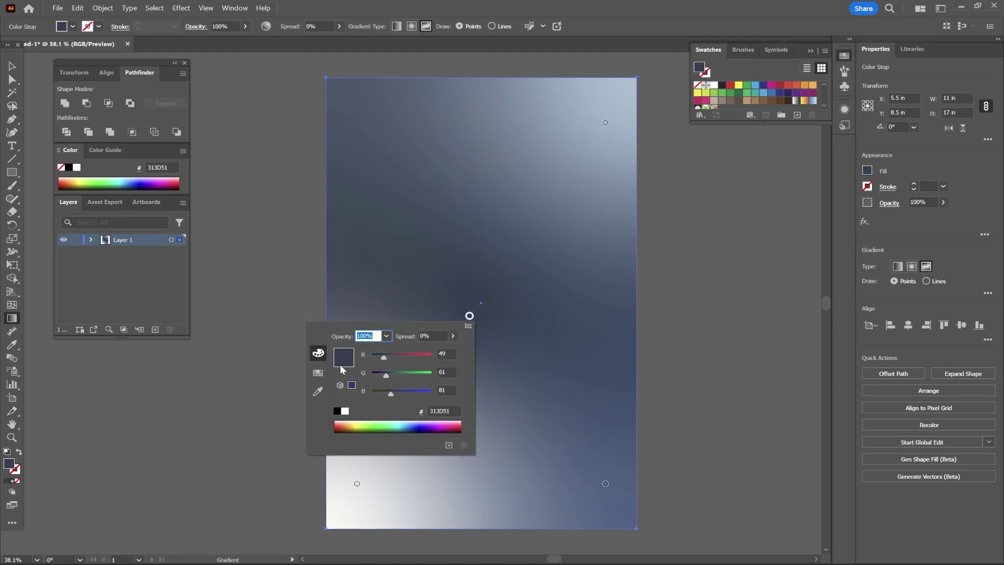
click(398, 428)
click(437, 423)
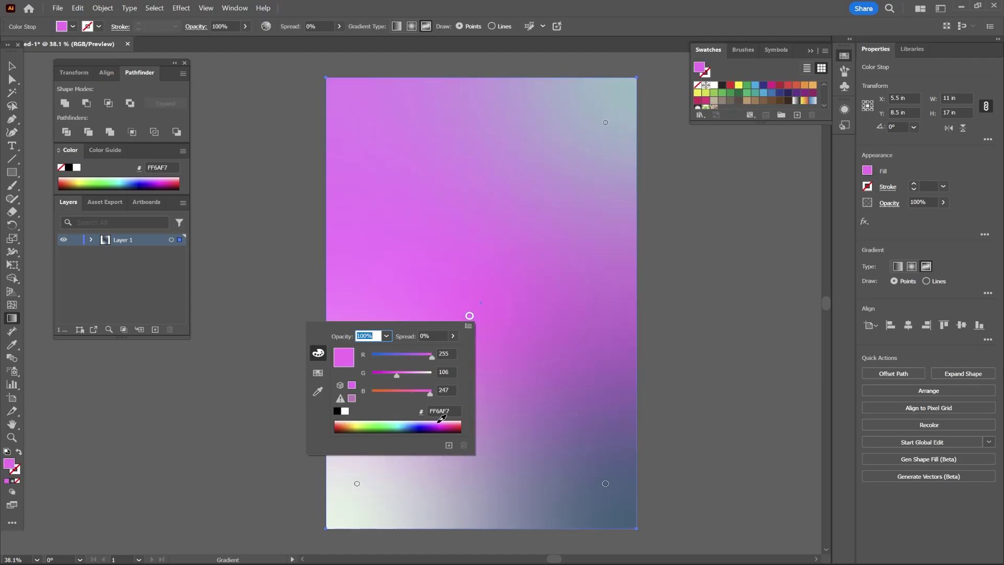
click(438, 425)
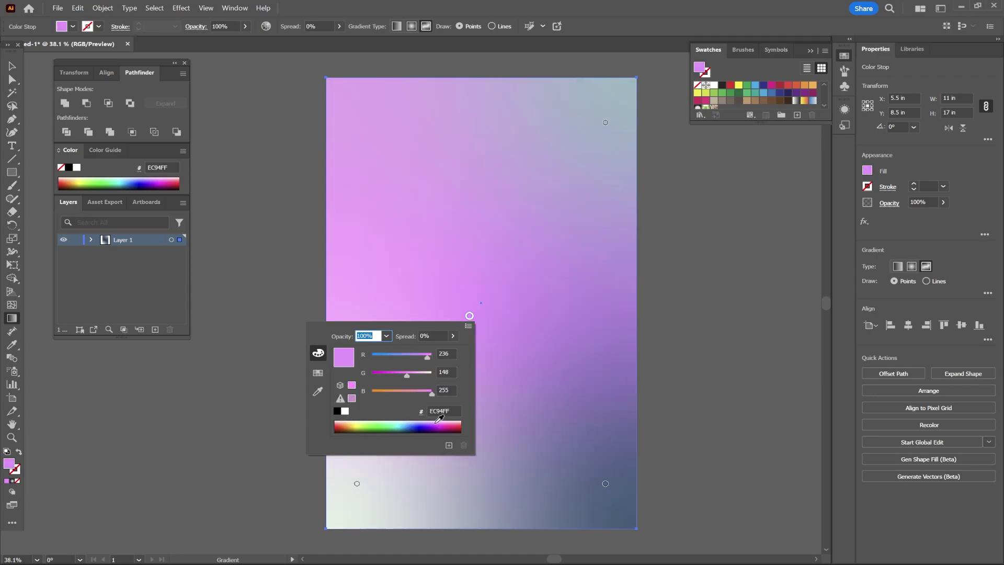
click(440, 419)
click(441, 419)
click(442, 420)
click(444, 421)
click(443, 421)
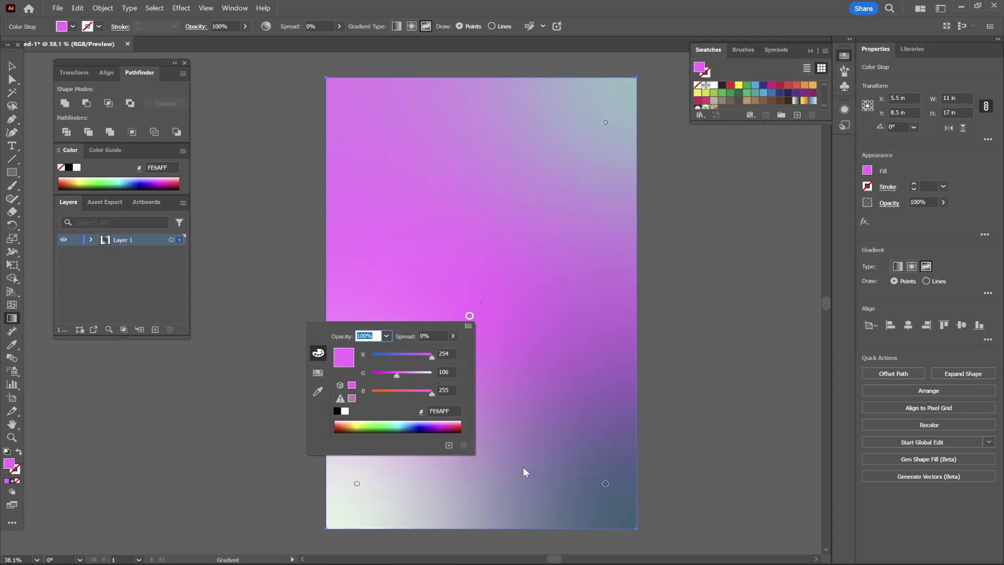
Step: Recolor the lower-right color stop light blue and the lower-left color stop pink
double_click(606, 484)
click(580, 445)
double_click(358, 483)
click(341, 445)
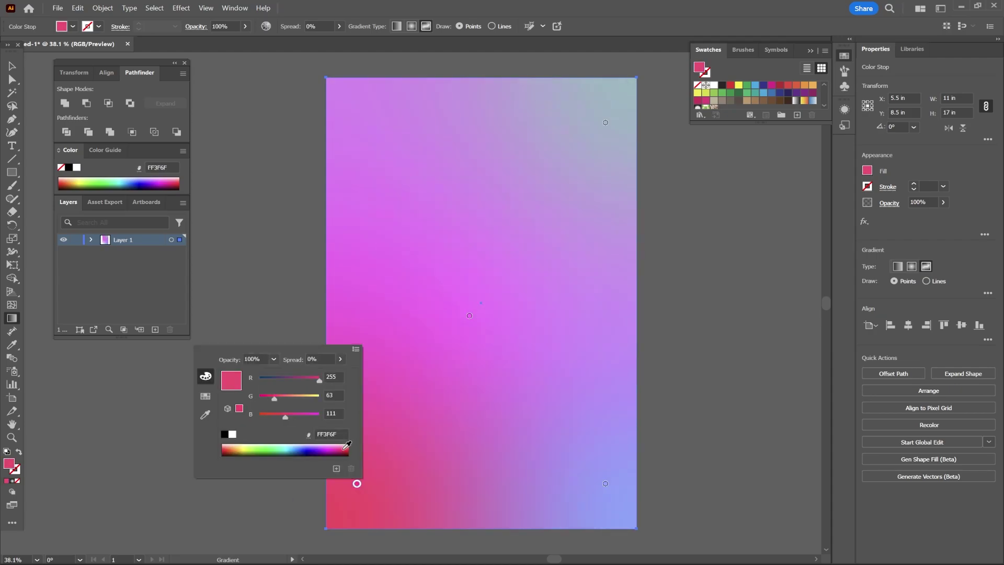
click(336, 445)
click(333, 445)
Step: Move the upper-right color stop to just above the magenta central stop and recolor it pale cream (FFECE9)
double_click(605, 123)
click(475, 234)
drag(605, 122, 450, 210)
double_click(449, 210)
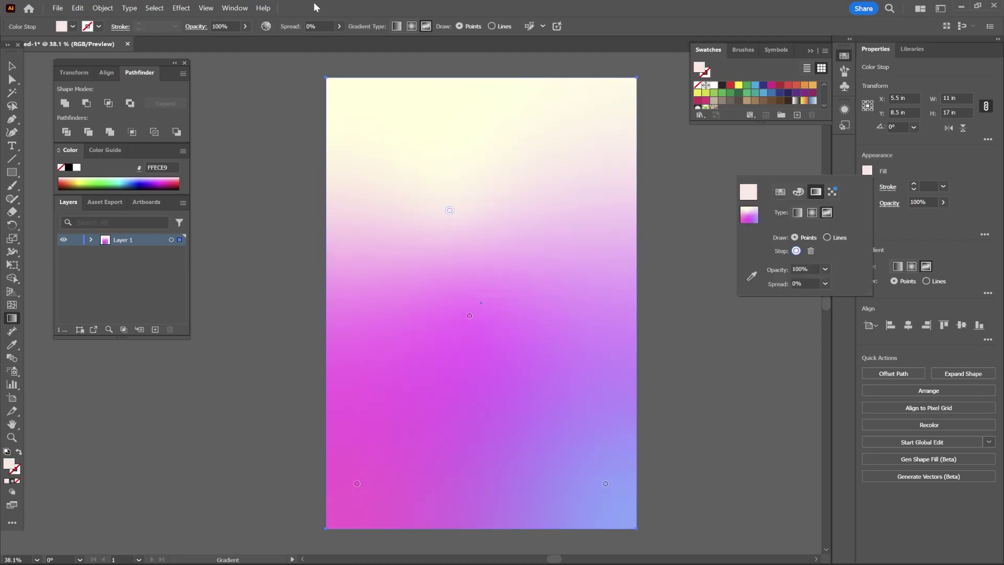
click(240, 211)
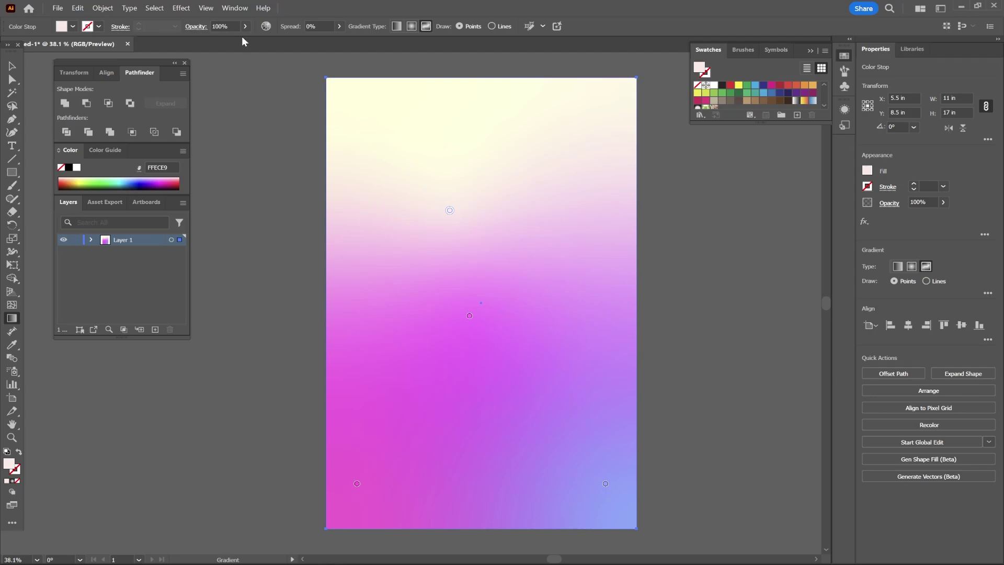
Step: Display the Gradient panel and deselect the active color stop
click(236, 7)
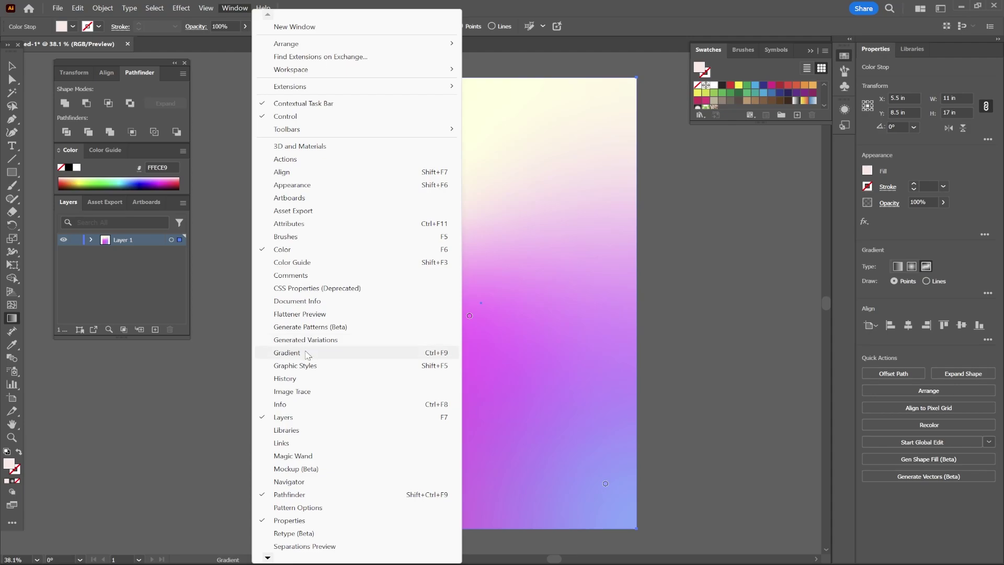
click(308, 355)
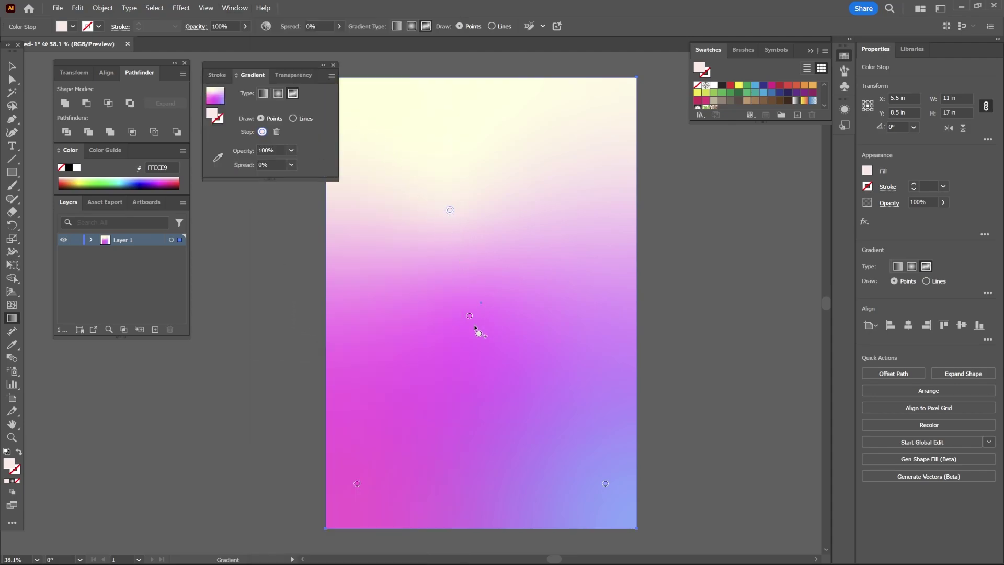
key(Escape)
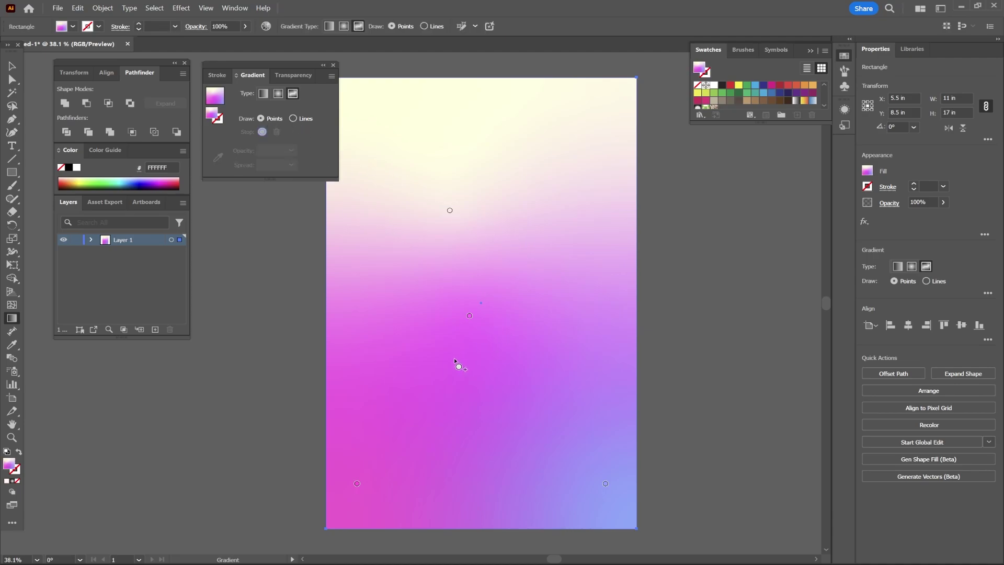
Step: Set the freeform gradient to draw points and add a white (FFFFFF) color stop in the rectangle's upper-right area
click(295, 118)
click(267, 118)
click(584, 207)
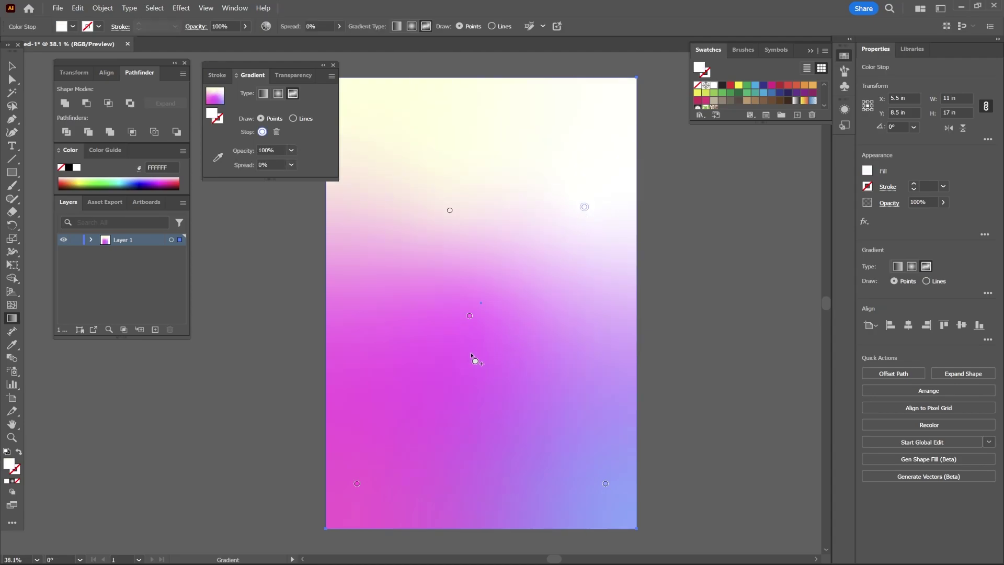
Step: In Lines mode, draw a curved gradient line from a blue upper stop through the white stop and down past the rectangle's center
click(394, 309)
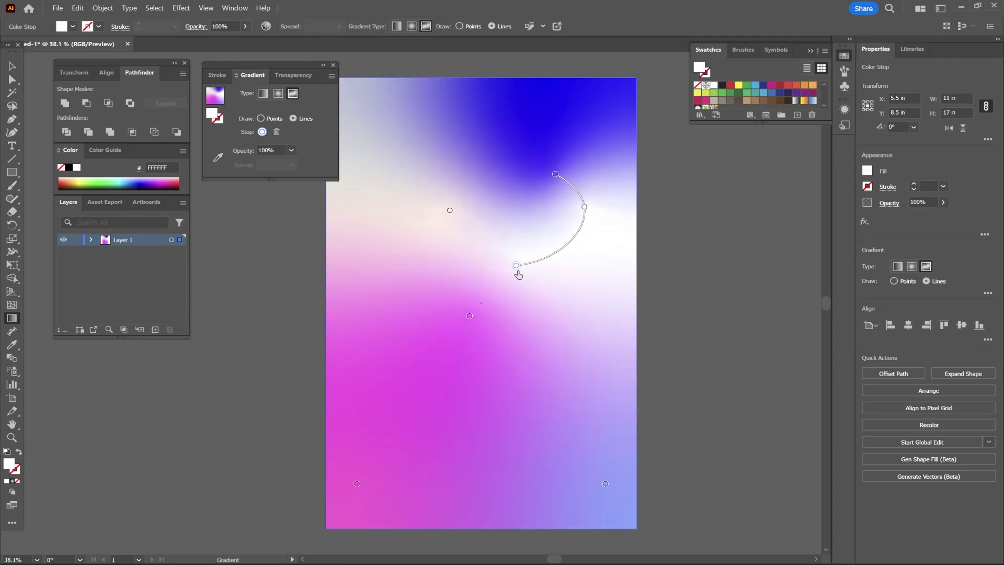
click(534, 312)
click(534, 313)
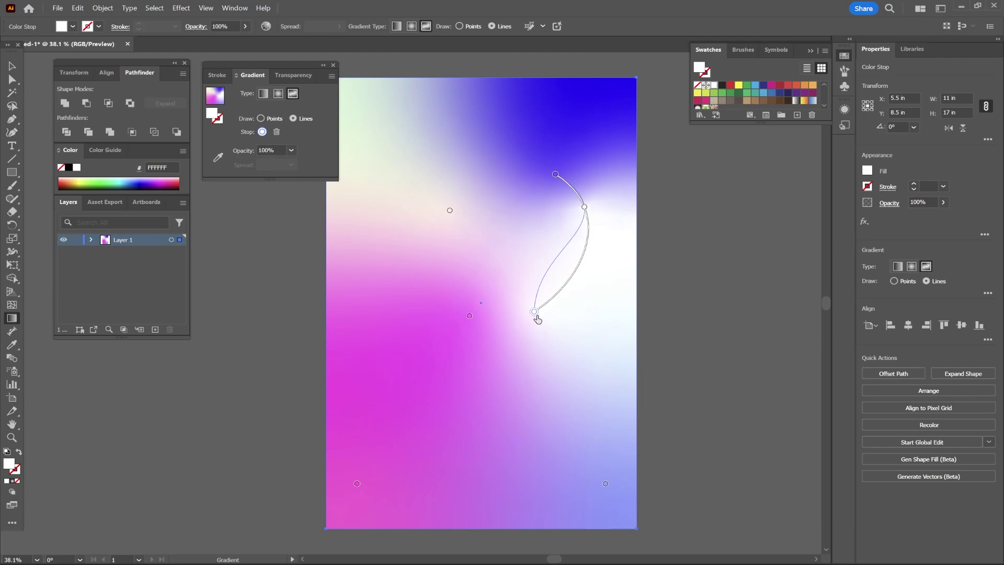
drag(534, 313, 501, 361)
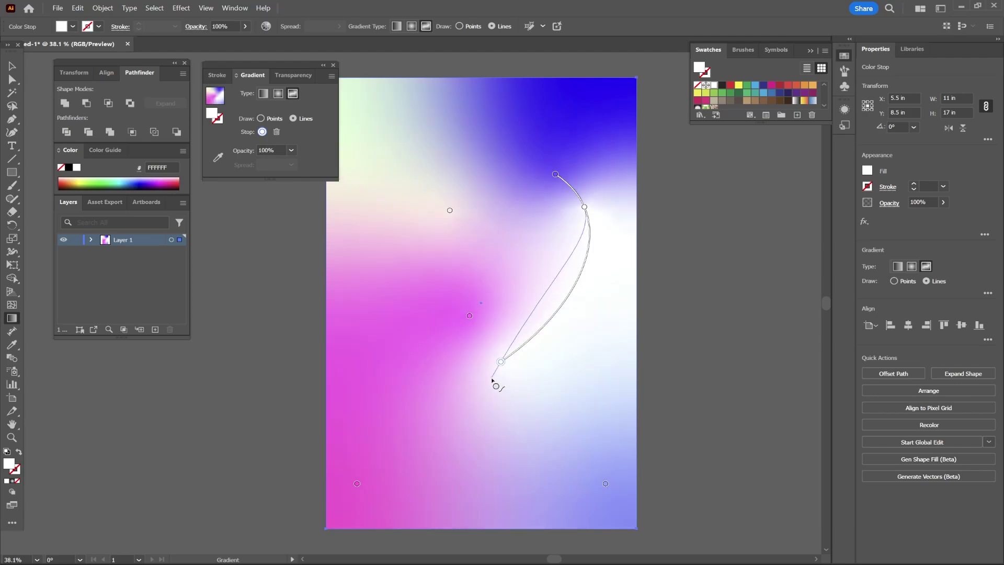
click(508, 405)
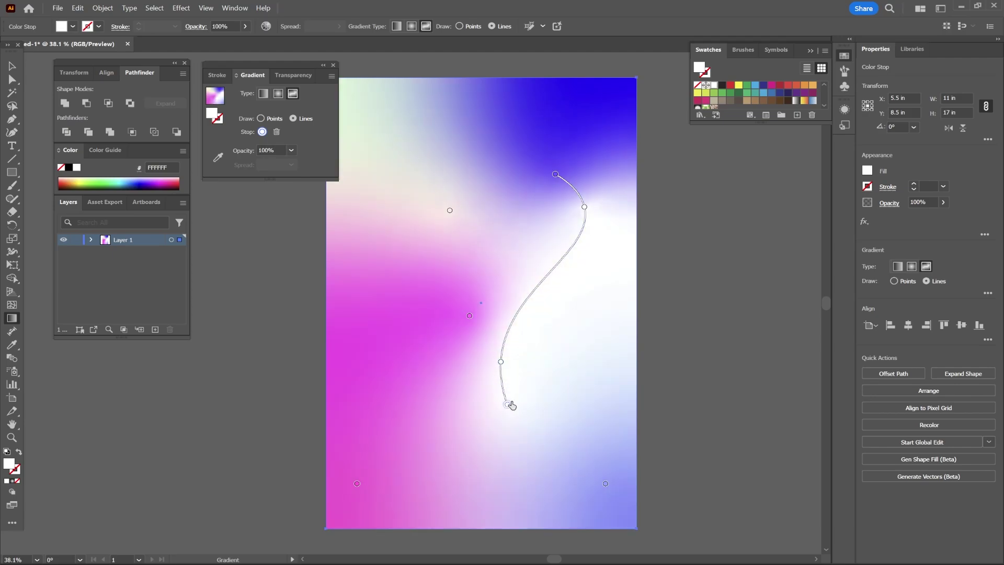
Step: Rearrange the color stops along the curved gradient line, including a peach (FFC1AA) stop, and test deleting that stop
click(502, 362)
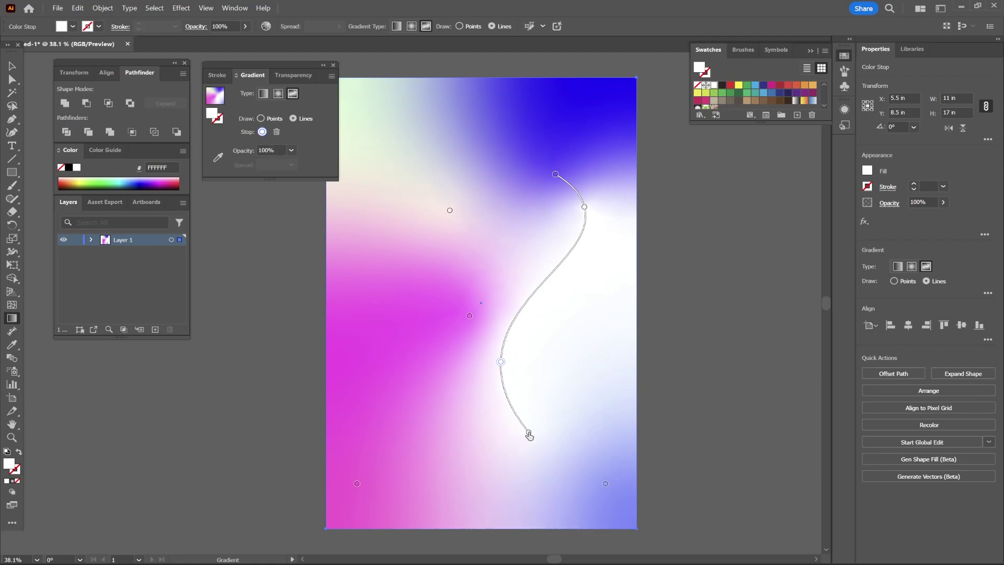
click(561, 283)
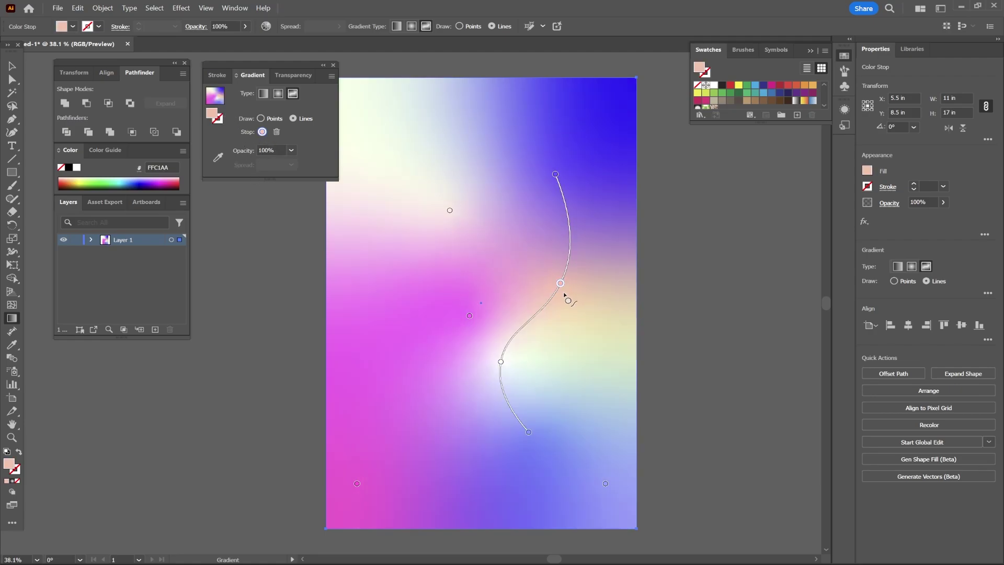
drag(556, 174, 502, 233)
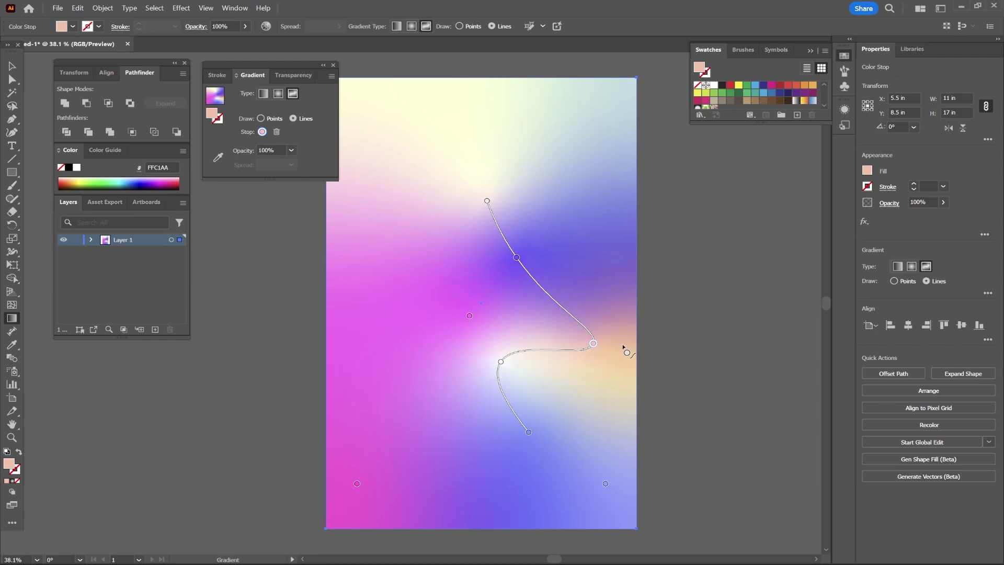
key(Delete)
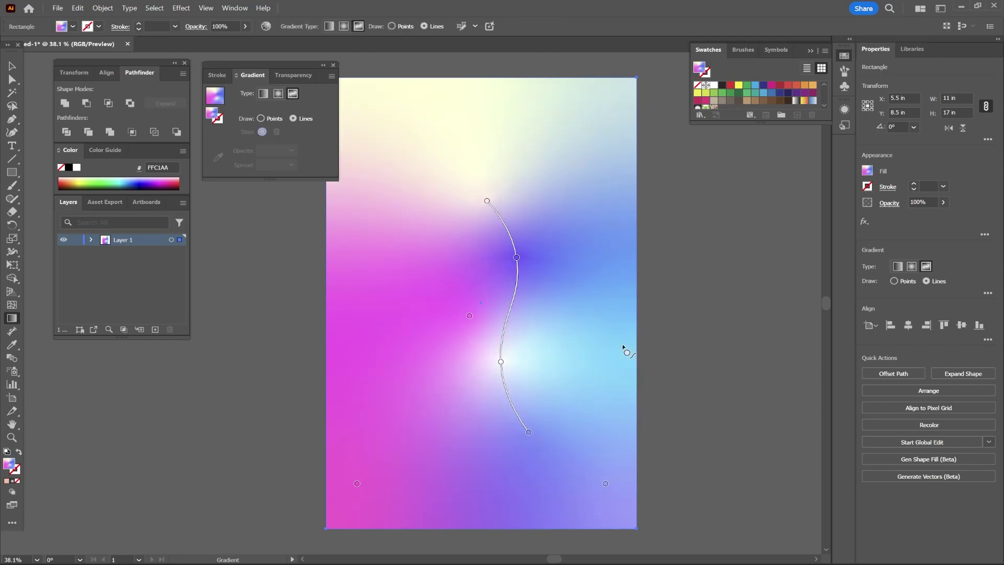
key(ctrl+z)
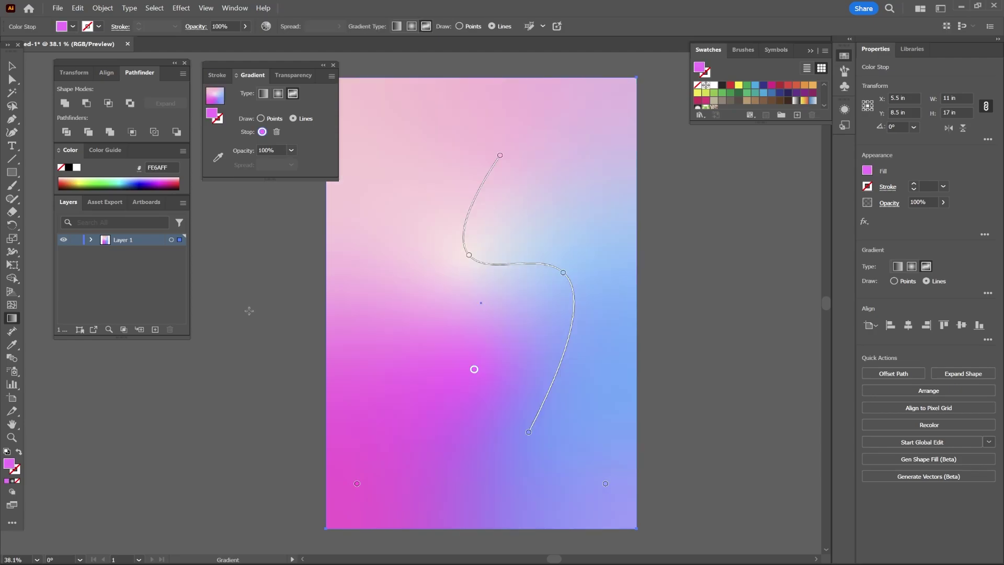
Step: Create a new layer and rename the gradient rectangle's layer "background"
click(156, 329)
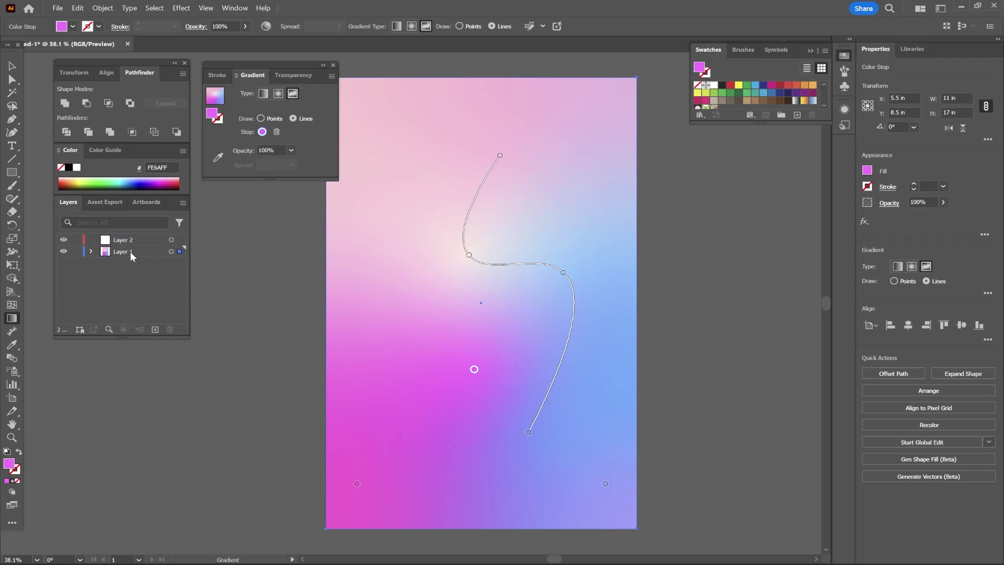
double_click(130, 252)
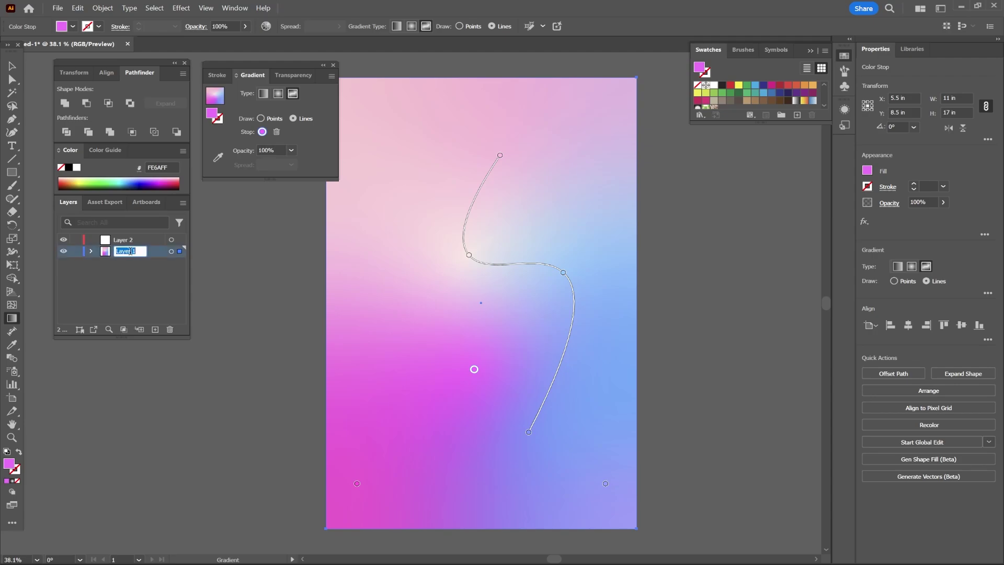
text(background)
click(81, 280)
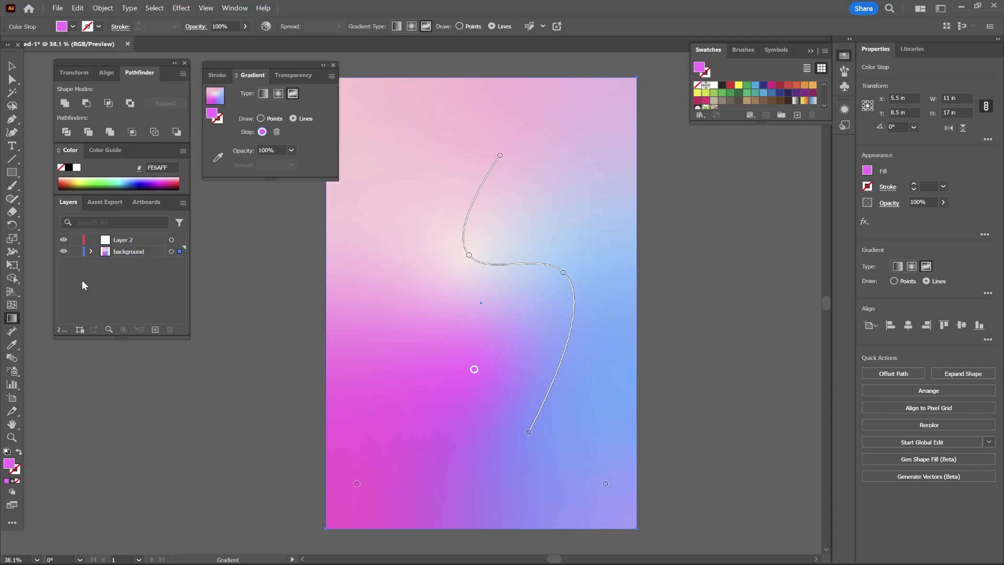
Step: Lock the background layer and add a wide text frame near the poster's top reading "JOIN US FOR THE FIRST ANNUAL MEETING OF...."
click(76, 252)
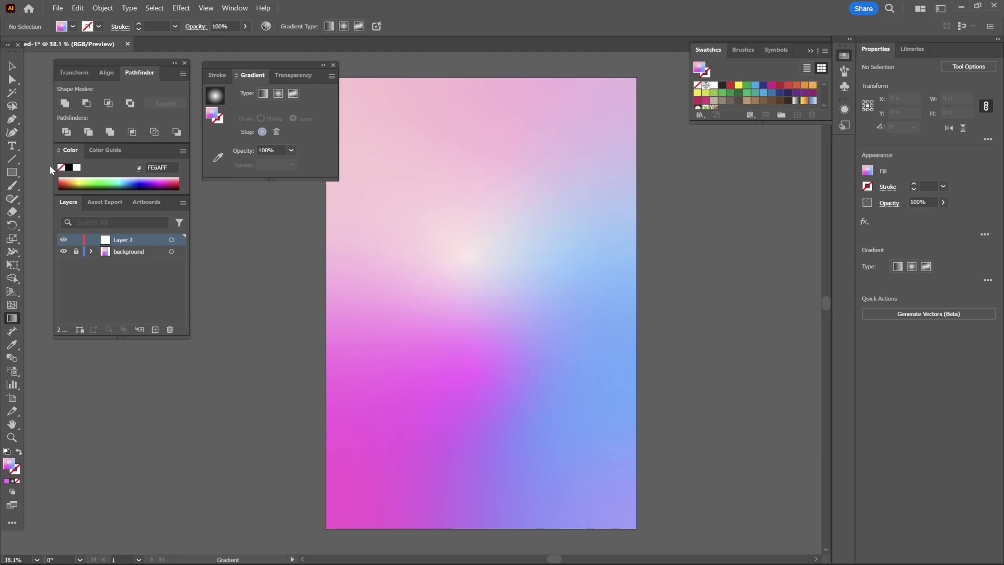
click(14, 148)
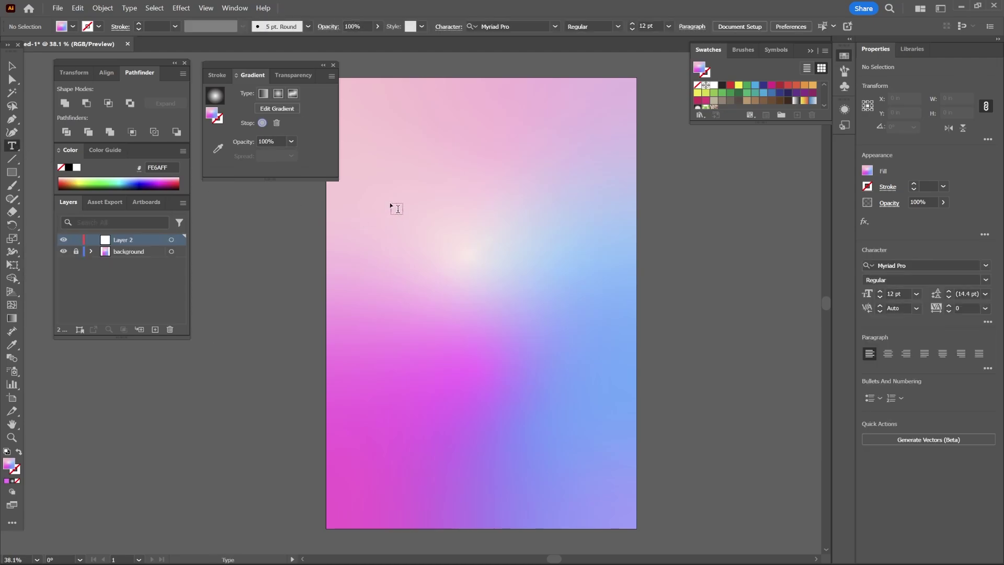
drag(376, 155, 612, 186)
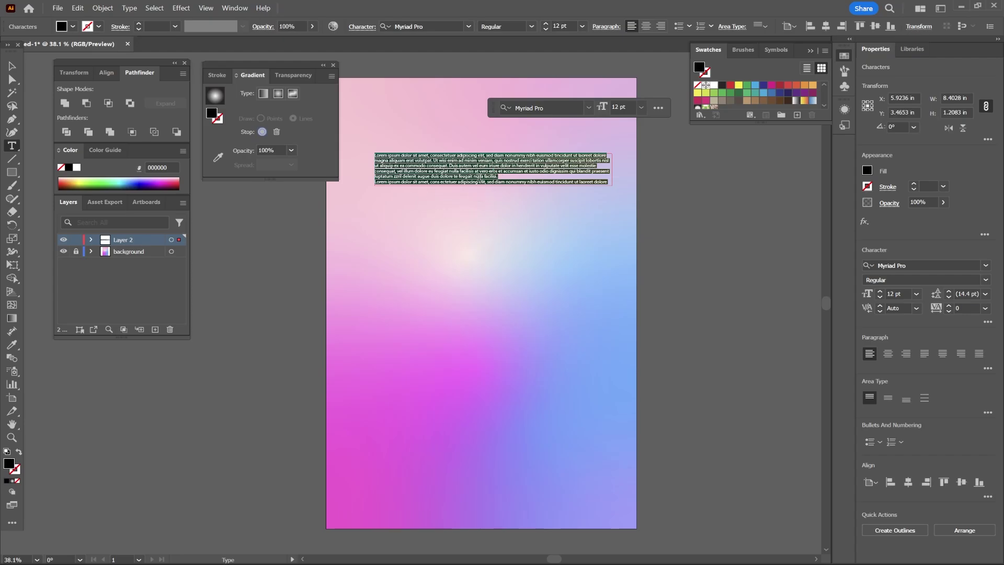
key(ctrl+v)
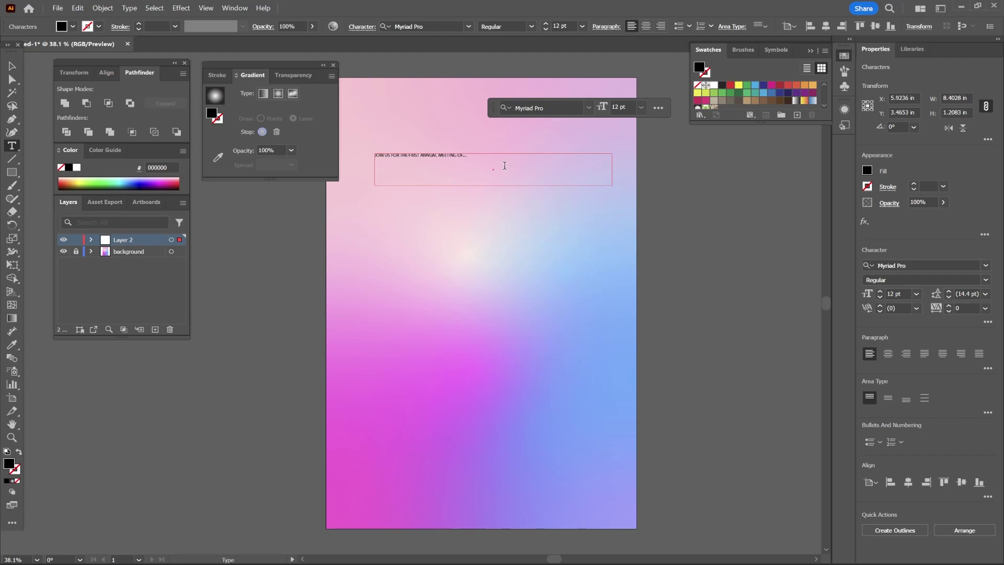
Step: Set the headline text to DIN 2014 at 48 pt and reposition the "the poster club" title beneath it
drag(478, 158, 321, 161)
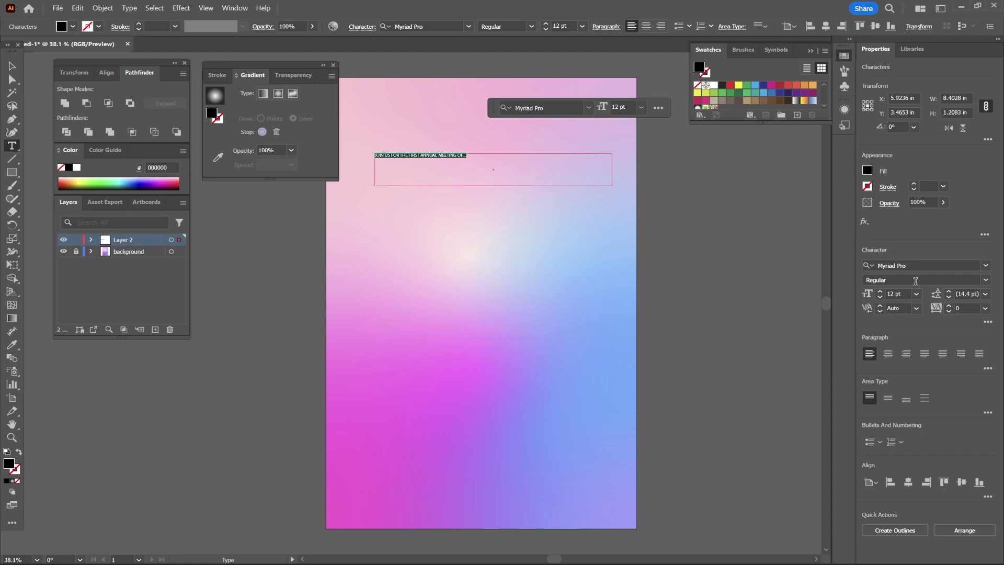
click(986, 265)
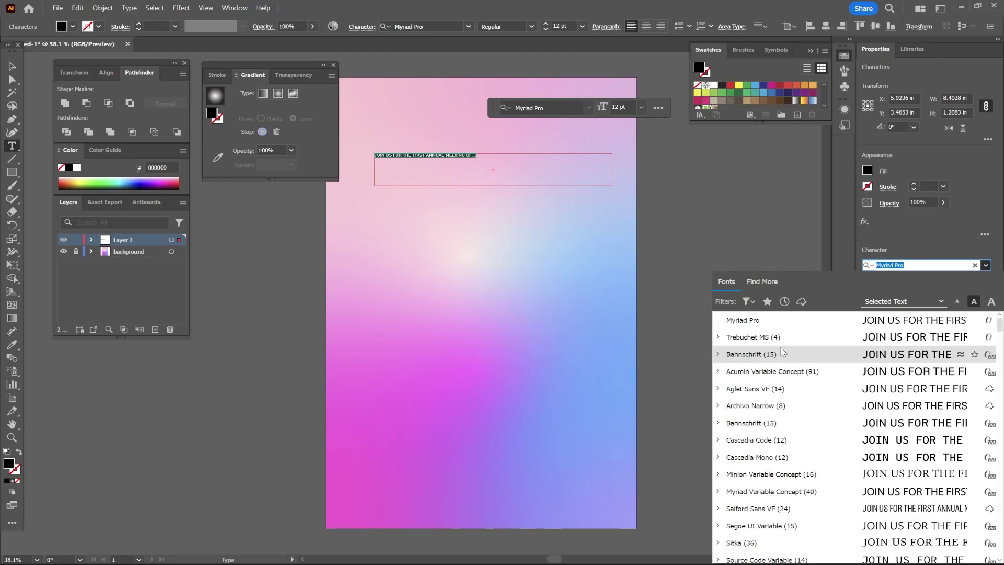
click(917, 294)
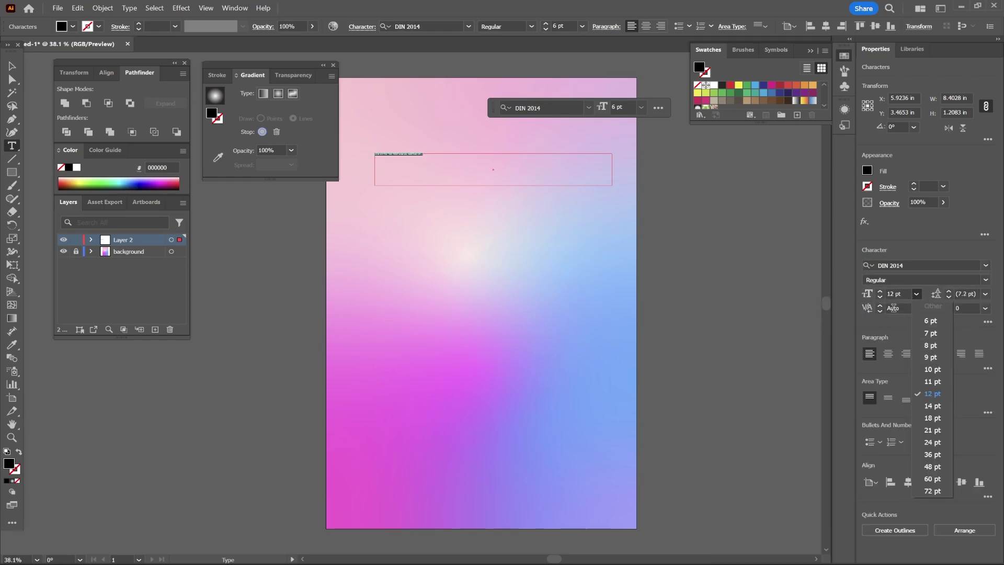
click(932, 467)
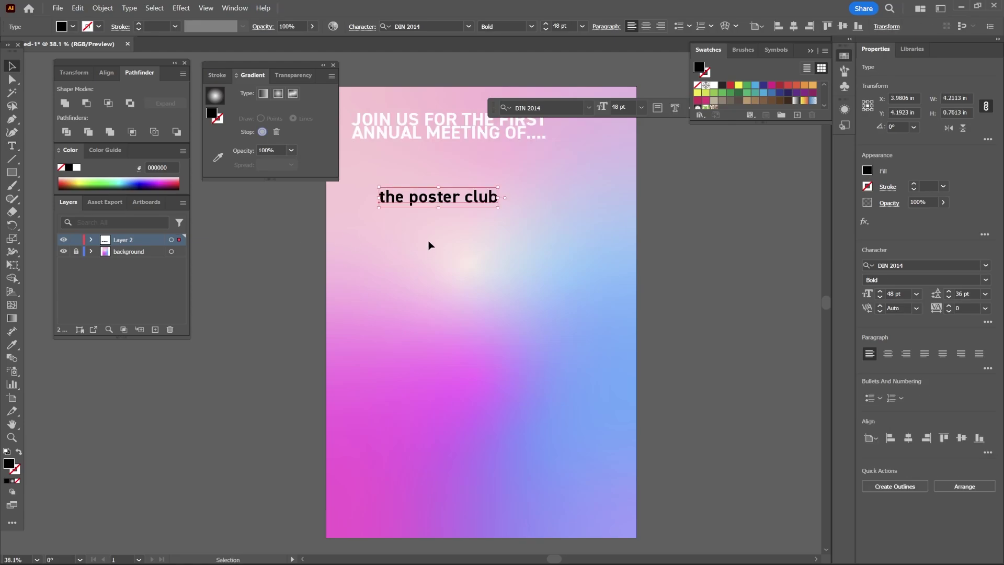
drag(454, 197, 495, 179)
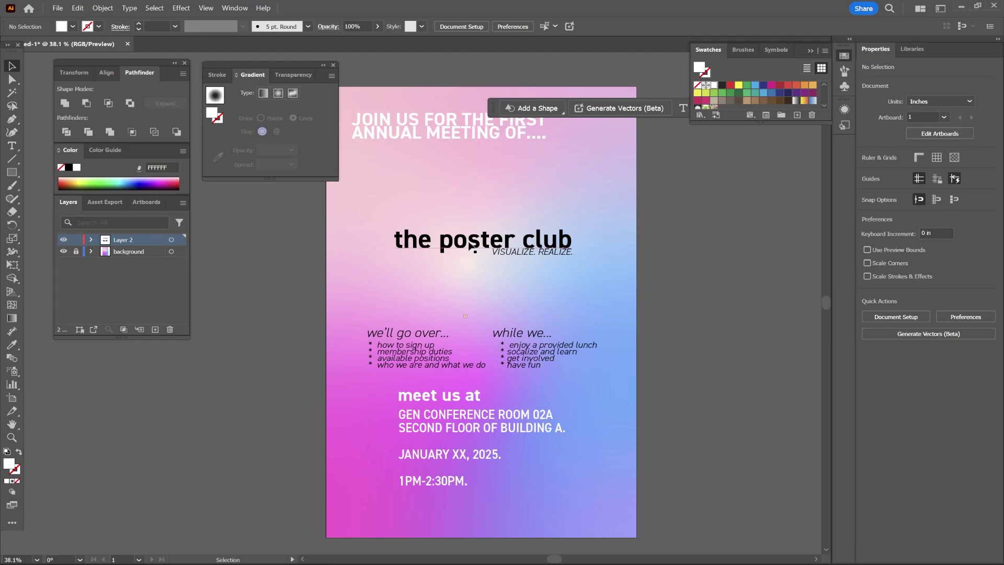
Step: Try a horizontal Arc warp on the "the poster club" title with the bend at -100%
click(474, 249)
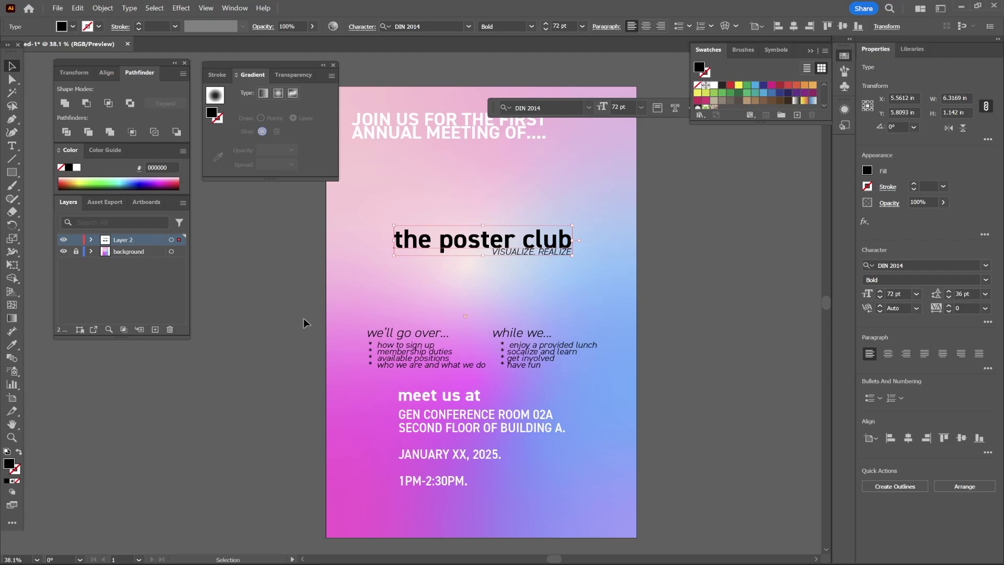
click(181, 8)
mouse_move(226, 175)
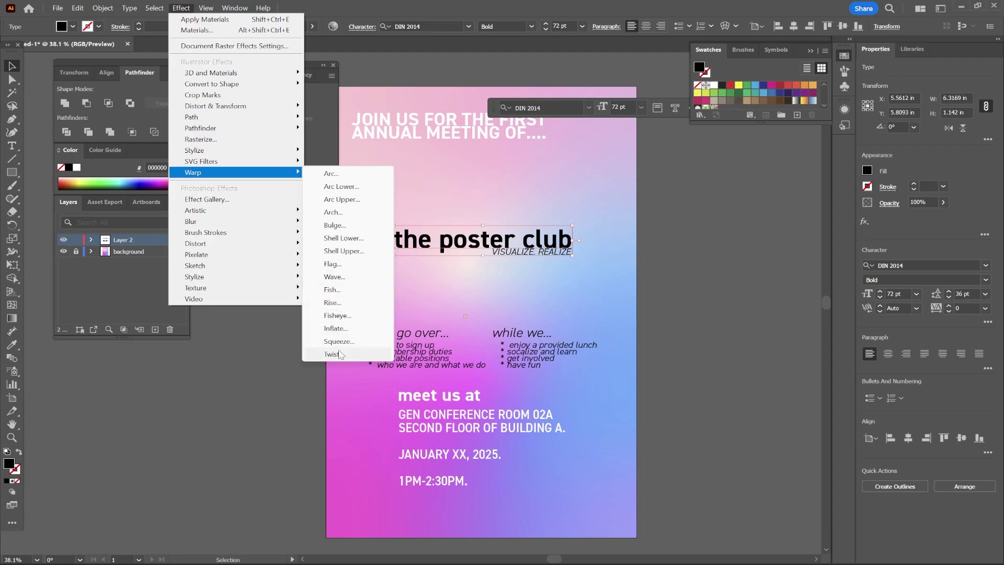
click(352, 177)
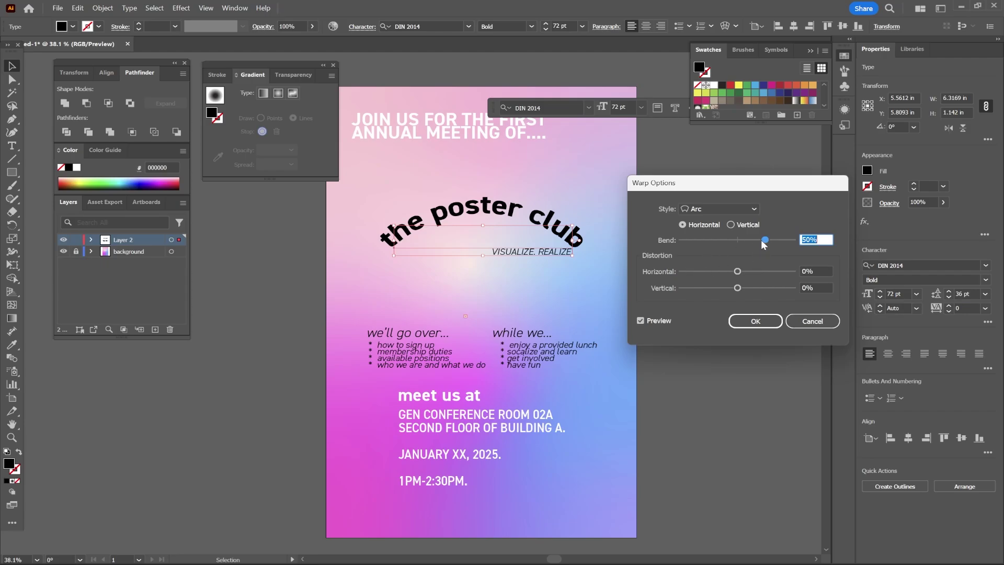
drag(761, 240, 679, 243)
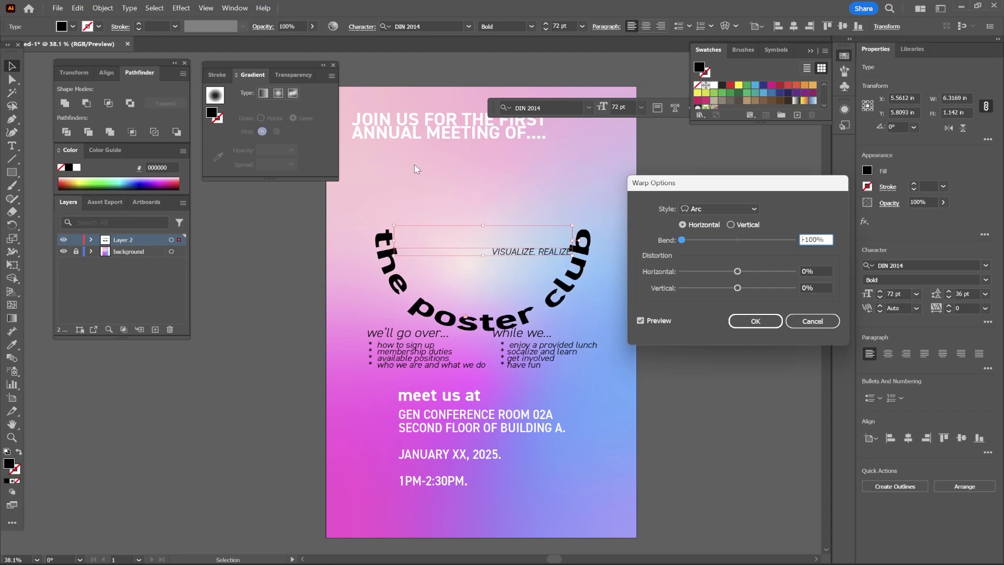
drag(710, 241, 726, 288)
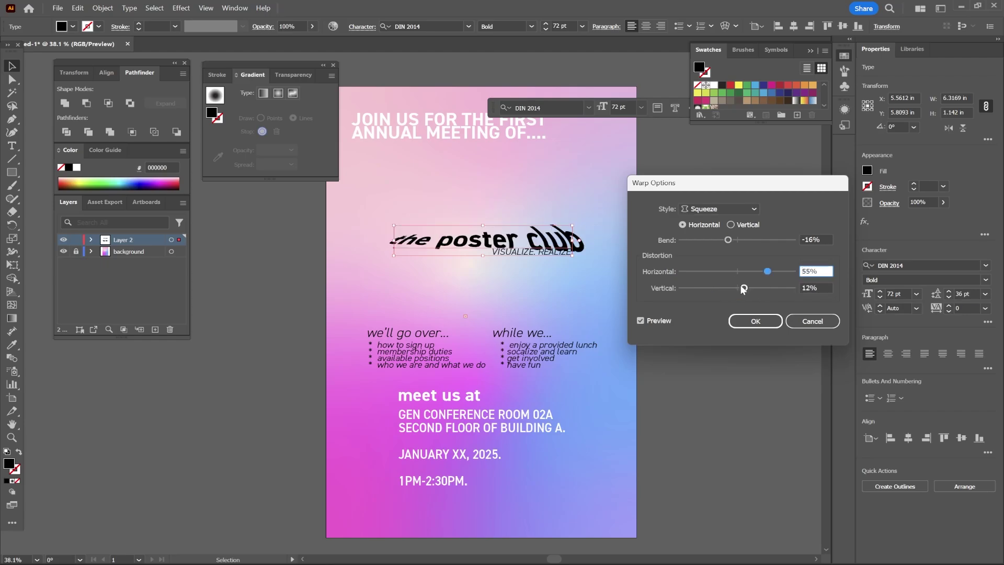
Step: Try the Rise and Fish warp styles on the title with different distortion amounts, and cancel the warp
click(711, 209)
click(722, 222)
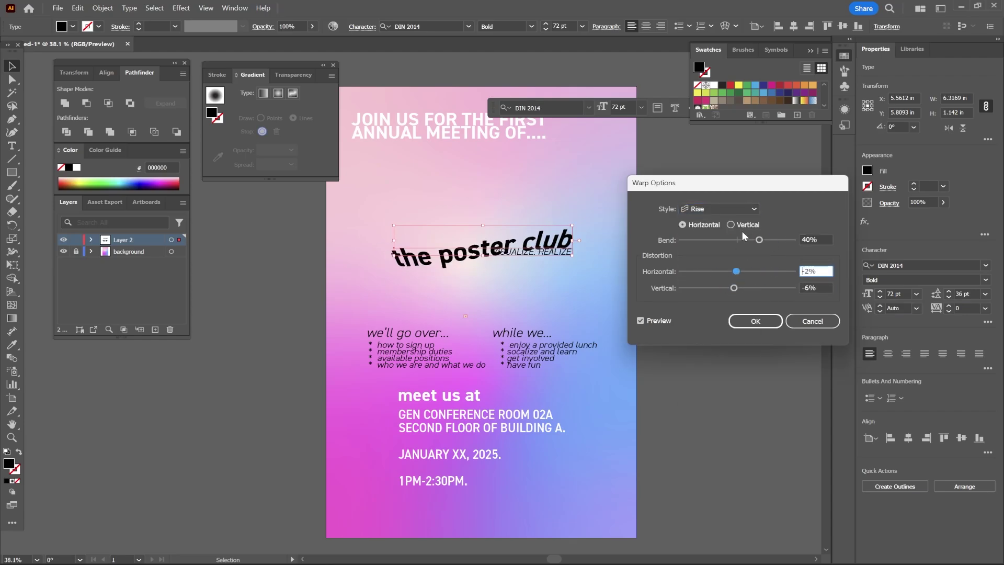
click(719, 209)
click(717, 401)
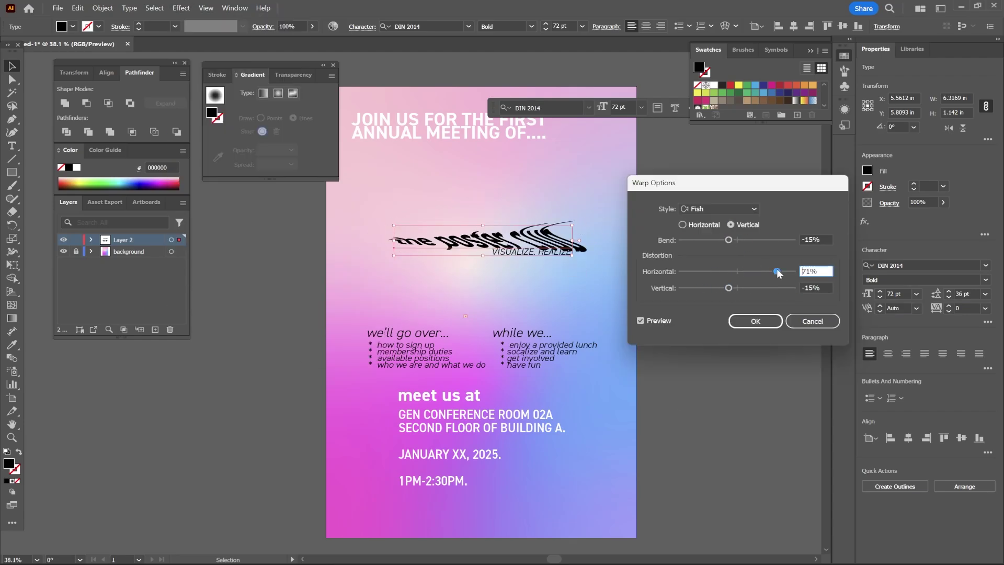
key(Escape)
click(679, 251)
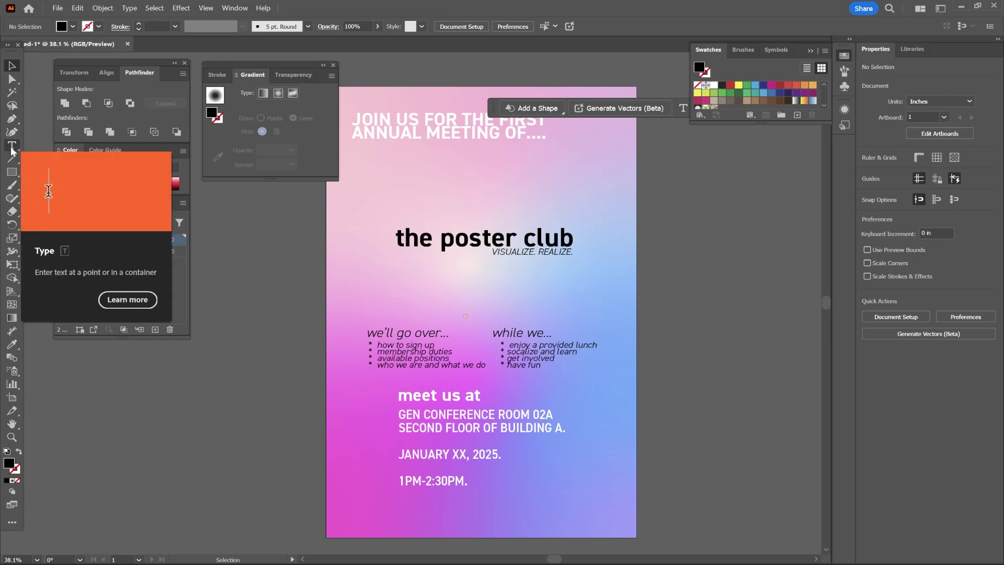
Step: Draw a wavy open path about 7.1 in wide above the "the poster club" title with the Curvature tool
drag(11, 146, 96, 171)
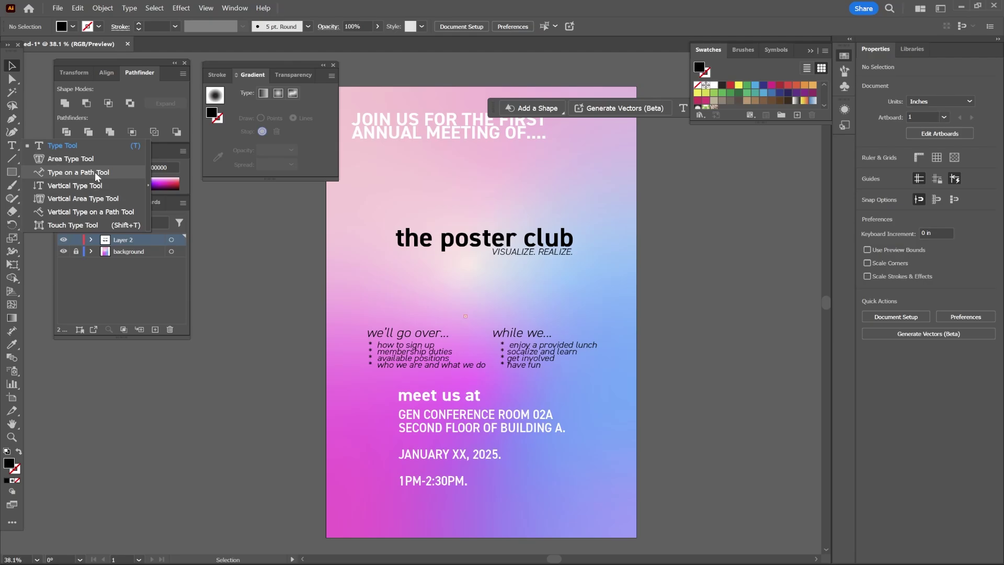
drag(95, 171, 15, 139)
click(13, 136)
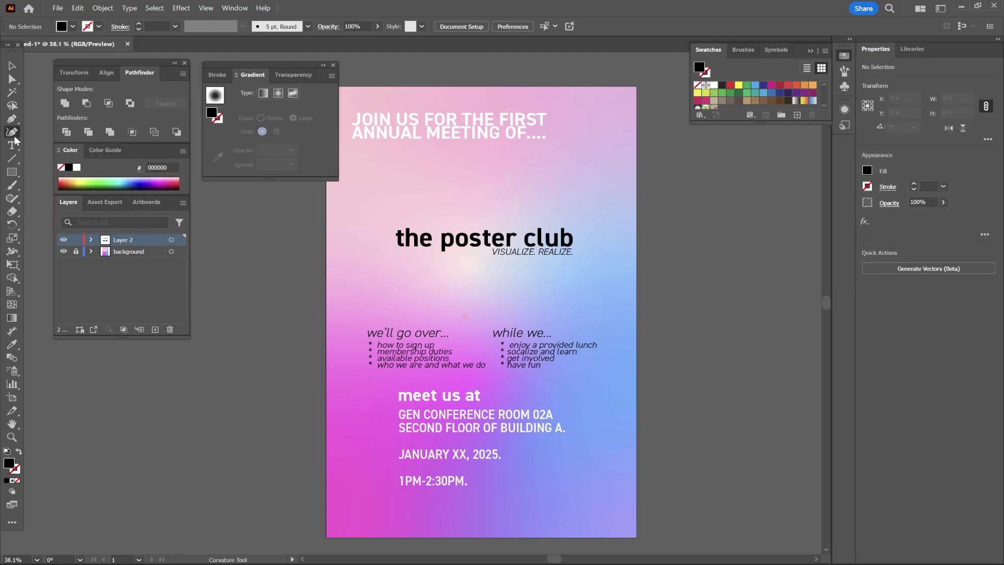
click(12, 123)
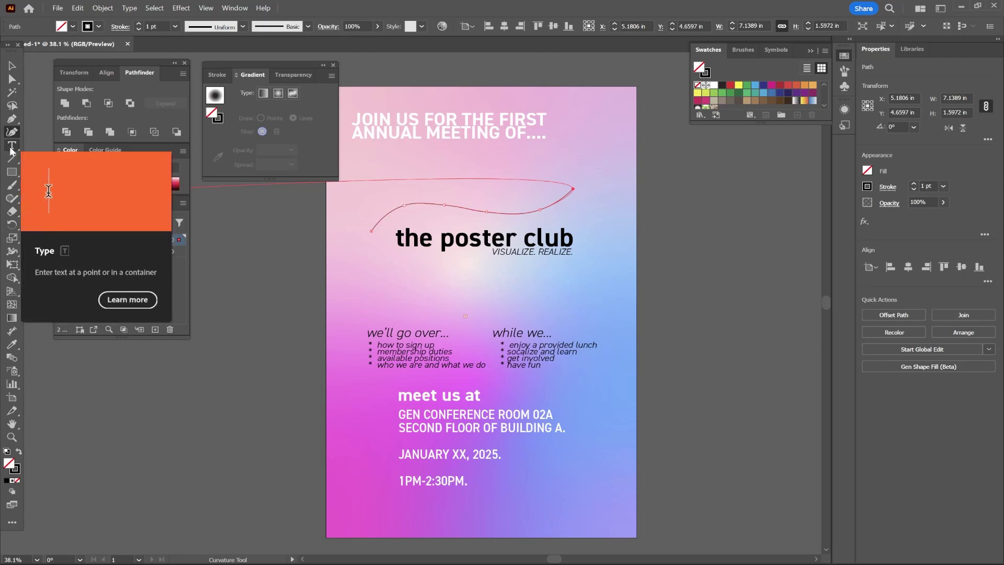
Step: Add the text "the poster club" along the wavy path with Type on a Path and shift its start toward the path's left end
click(11, 148)
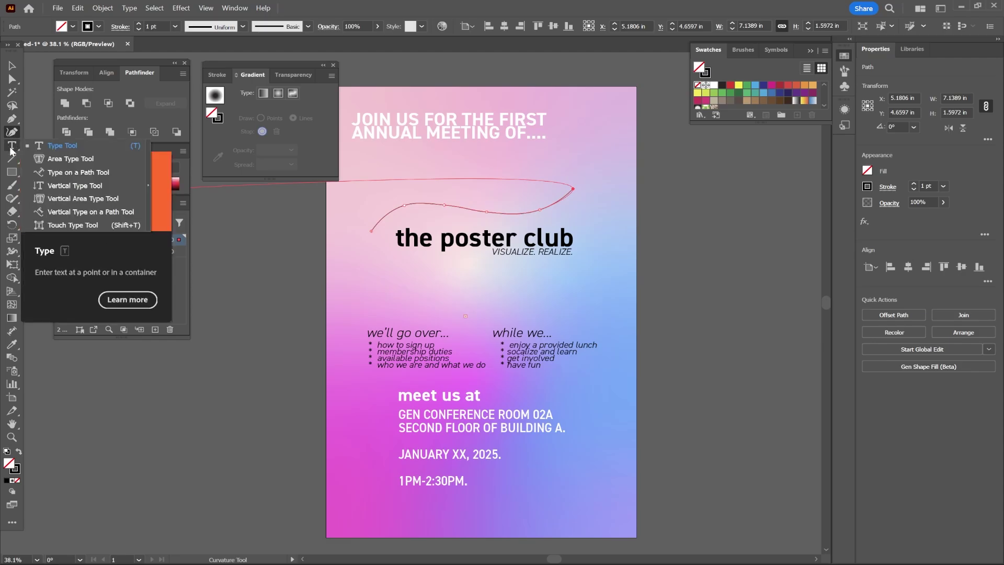
click(96, 174)
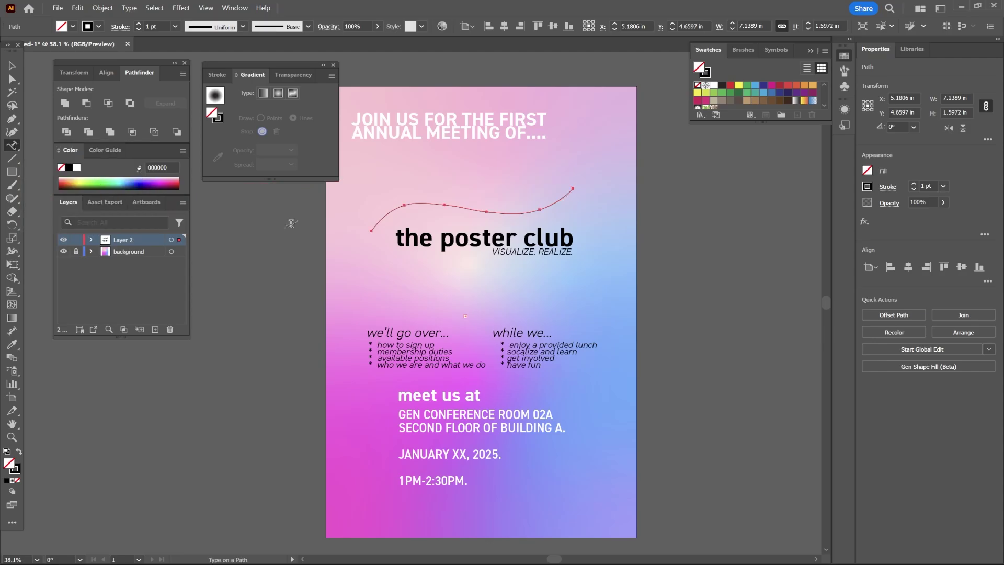
click(423, 204)
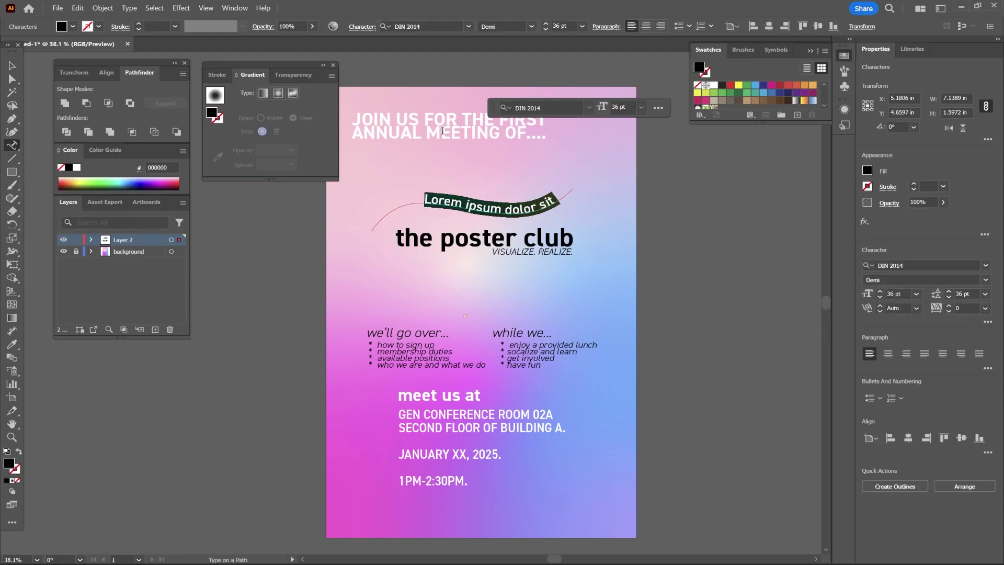
text(the poster club)
key(Escape)
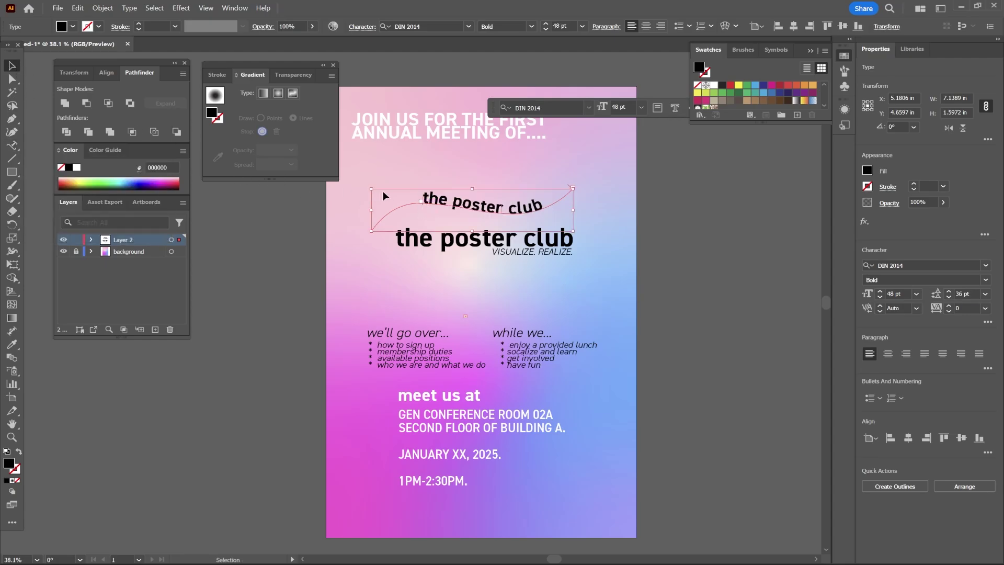
drag(422, 205, 392, 210)
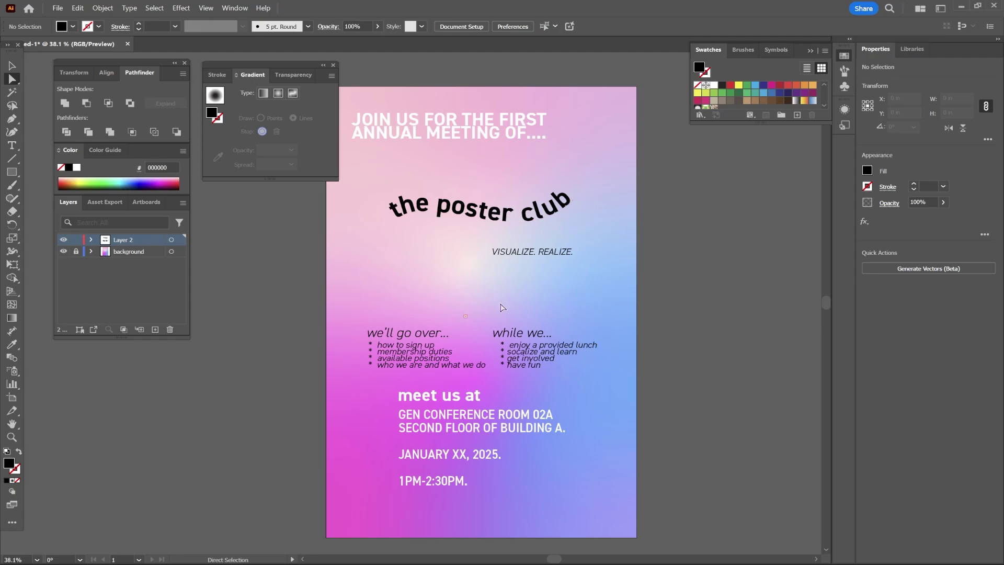
Step: Add the tagline "VISUALIZE. REALIZE." along a curved path about 3.7 in wide beneath the end of the wavy title
key(t)
click(515, 230)
text(VISUALIZE. REALIZE.)
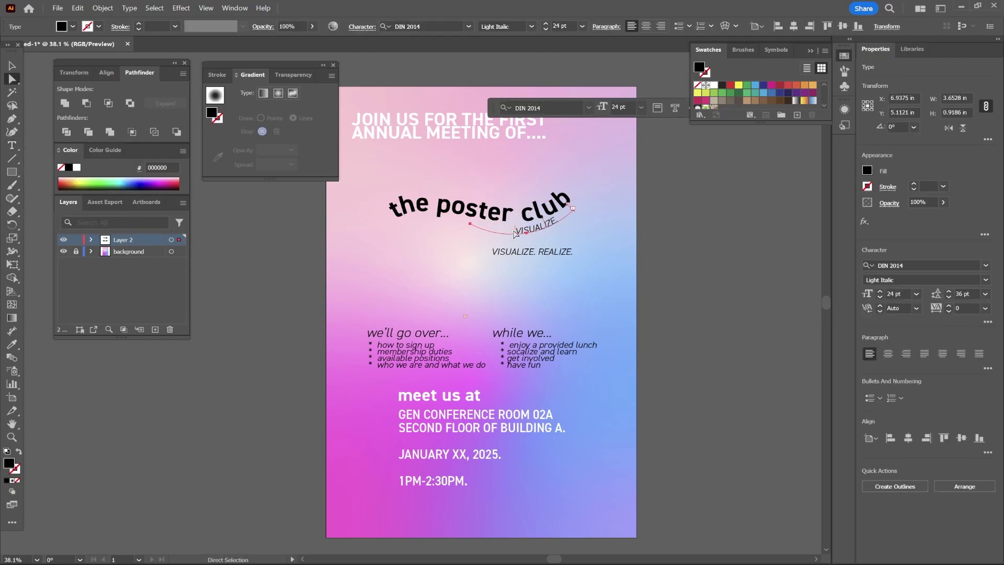
key(Escape)
scroll(736, 472, up, 1)
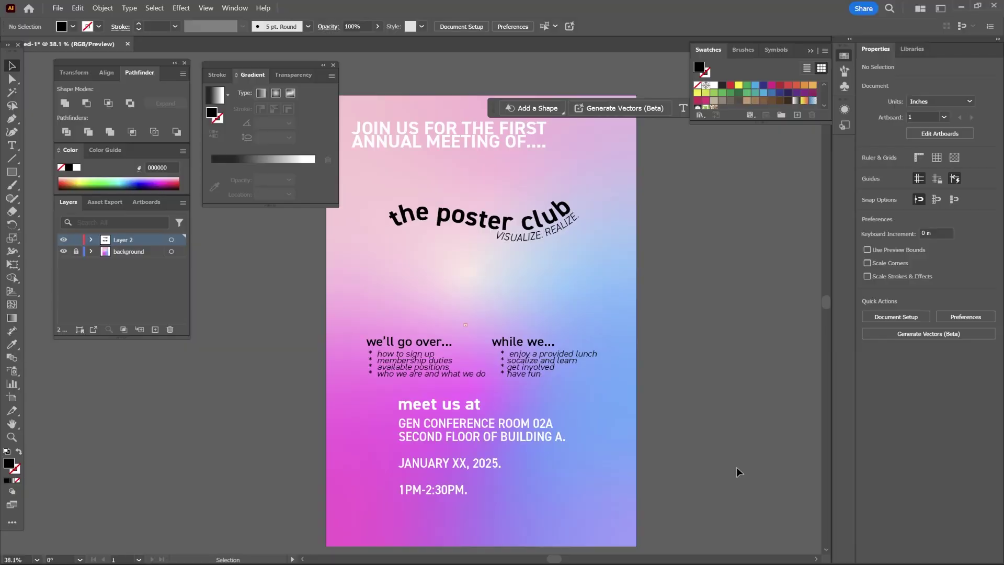